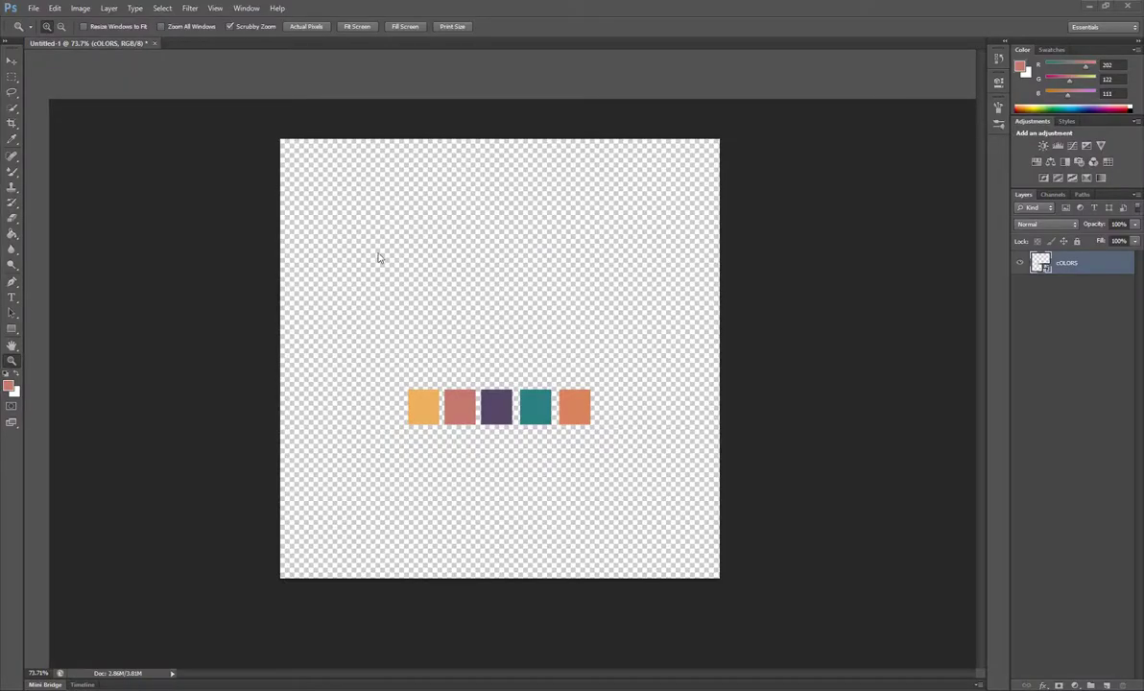
Step: Create a new 1000 × 1000 px document with a white background
{"action": "left_click", "coordinate": [33, 8]}
{"action": "left_click", "coordinate": [44, 22]}
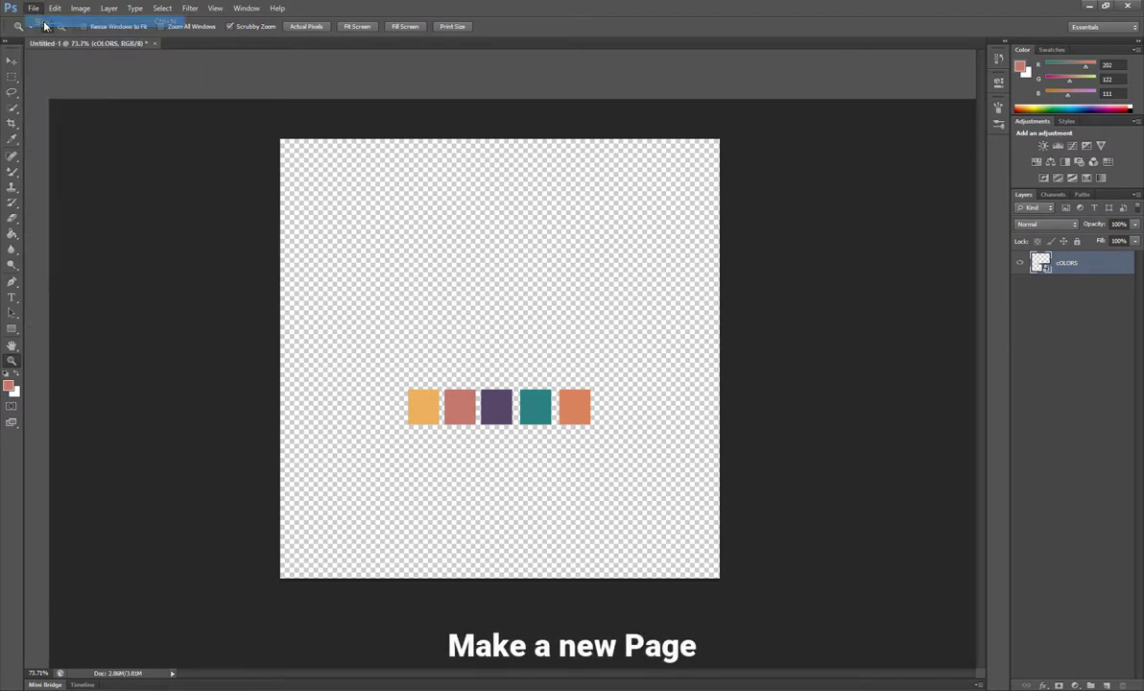
{"action": "double_click", "coordinate": [510, 240]}
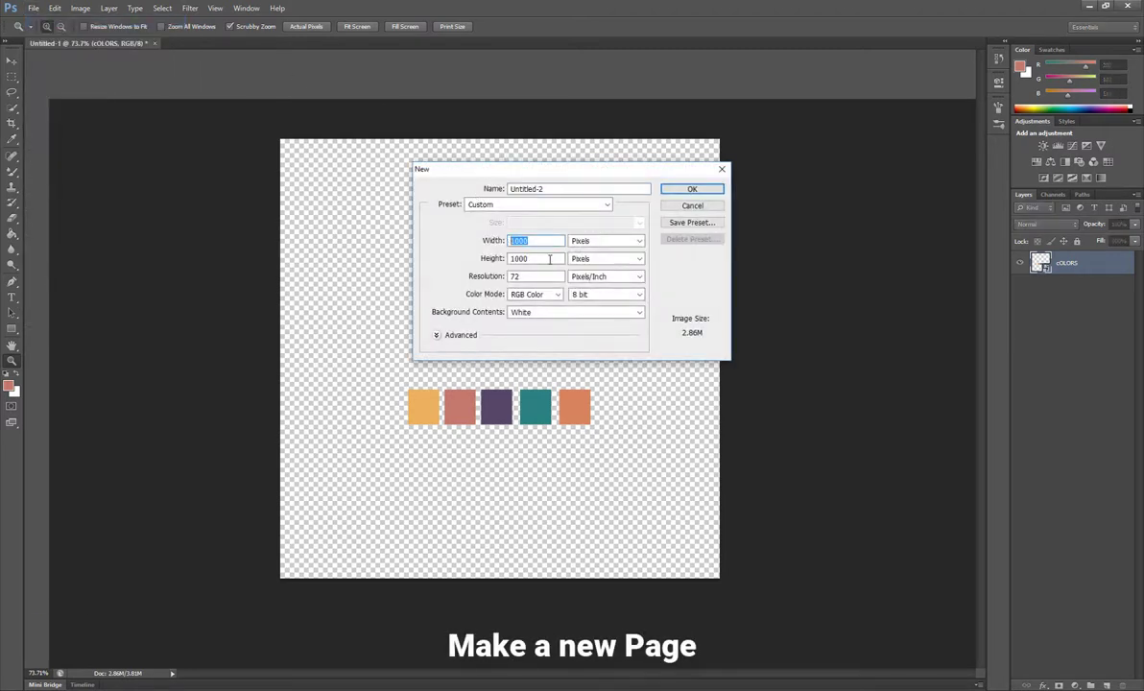
{"action": "double_click", "coordinate": [518, 258]}
{"action": "left_click", "coordinate": [678, 189]}
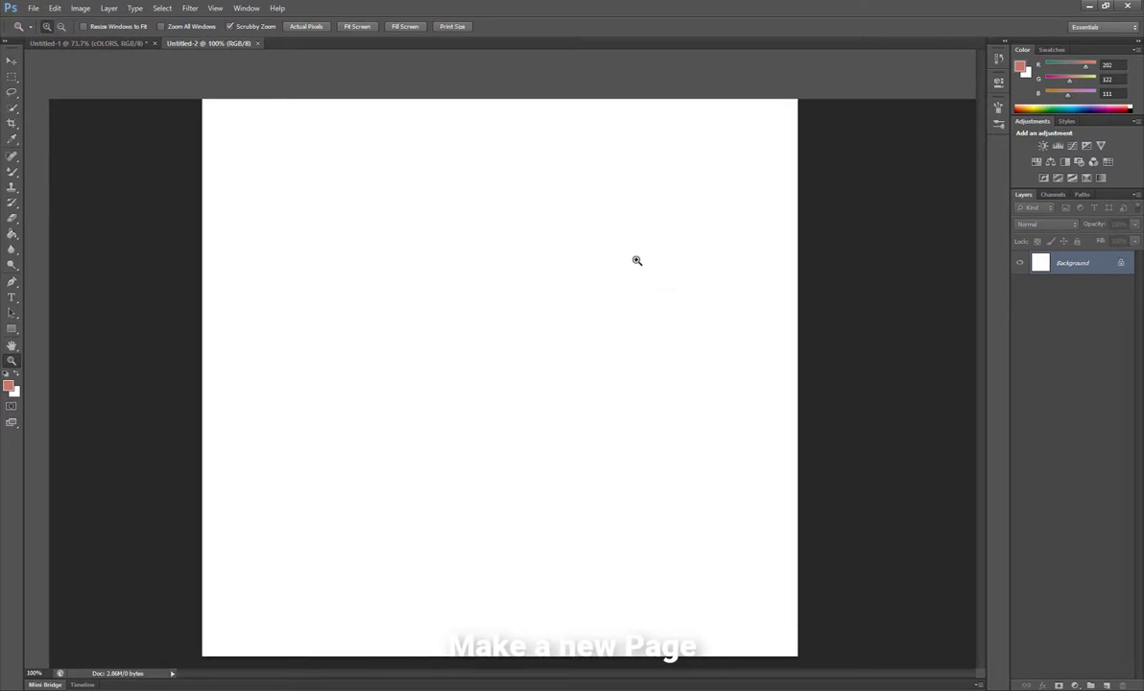
Step: Fill the Untitled-2 canvas solid black using the Paint Bucket with a black foreground
{"action": "left_click_drag", "start_coordinate": [636, 260], "coordinate": [615, 259]}
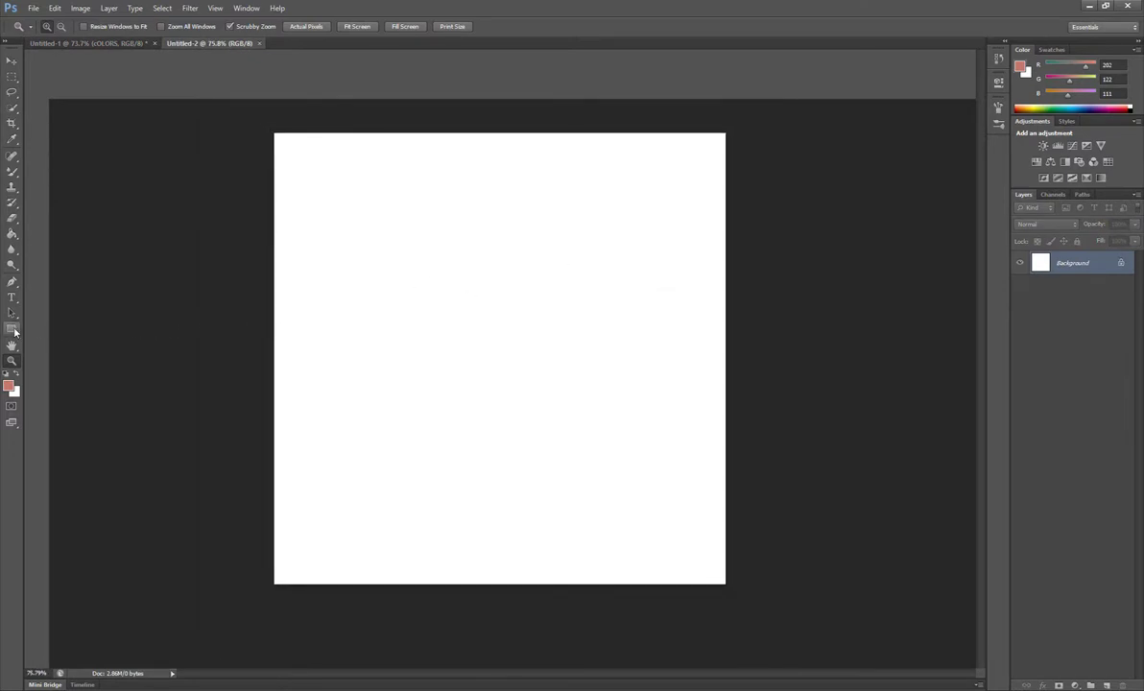
{"action": "left_click", "coordinate": [12, 331]}
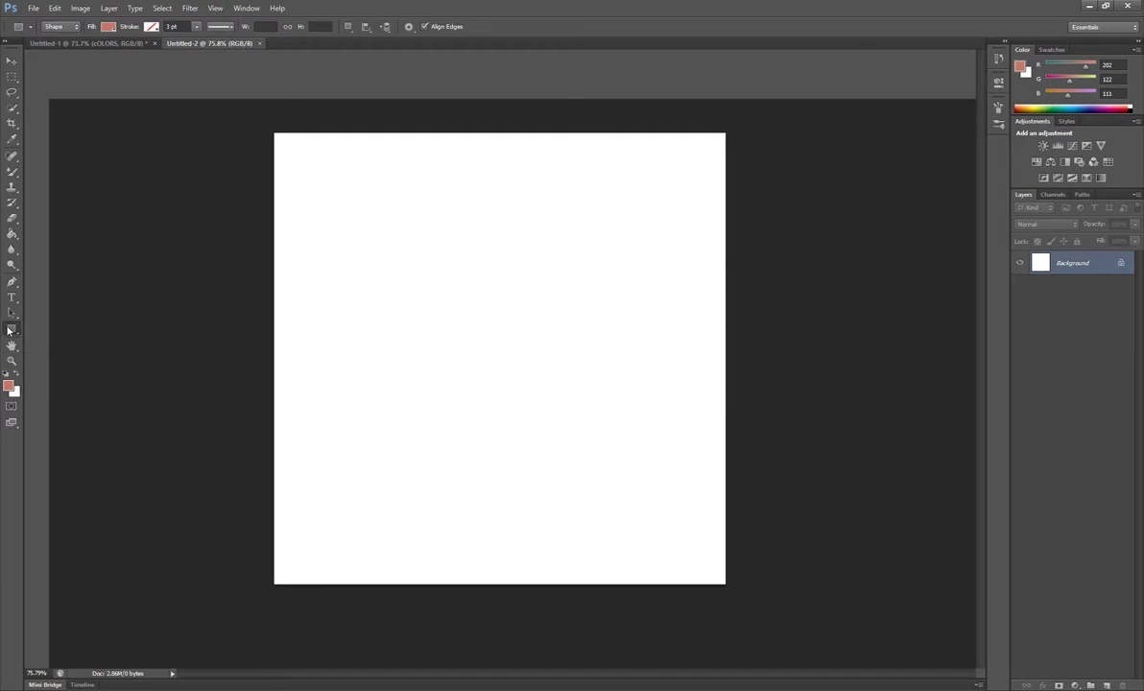
{"action": "left_click", "coordinate": [11, 236]}
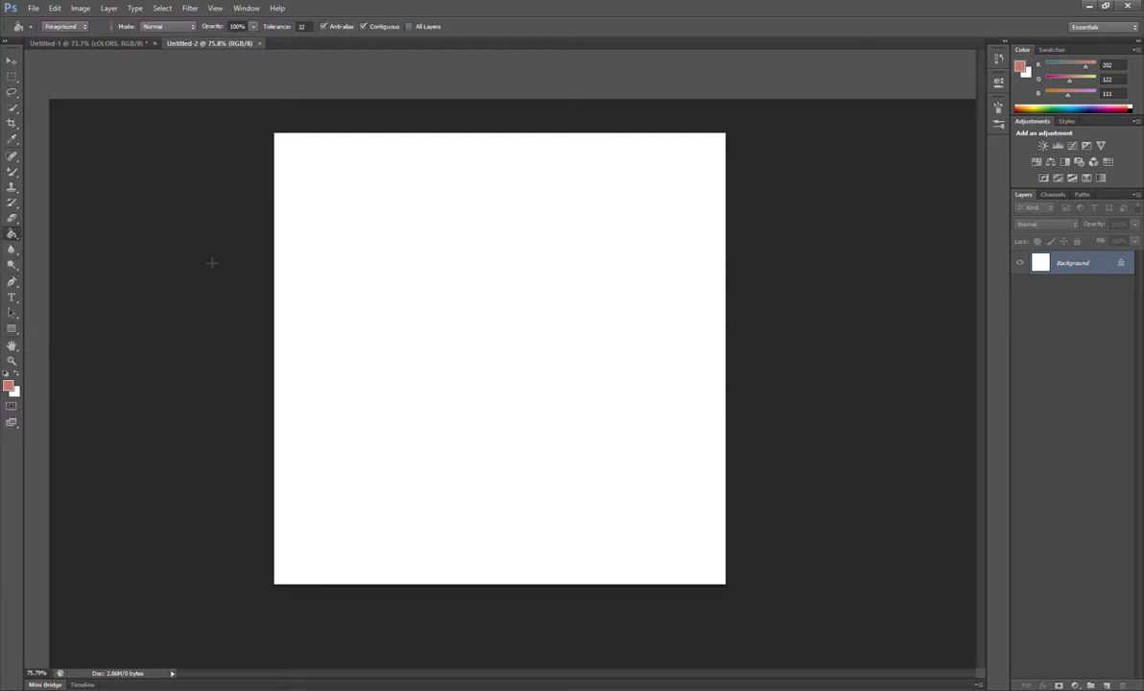
{"action": "left_click", "coordinate": [11, 389]}
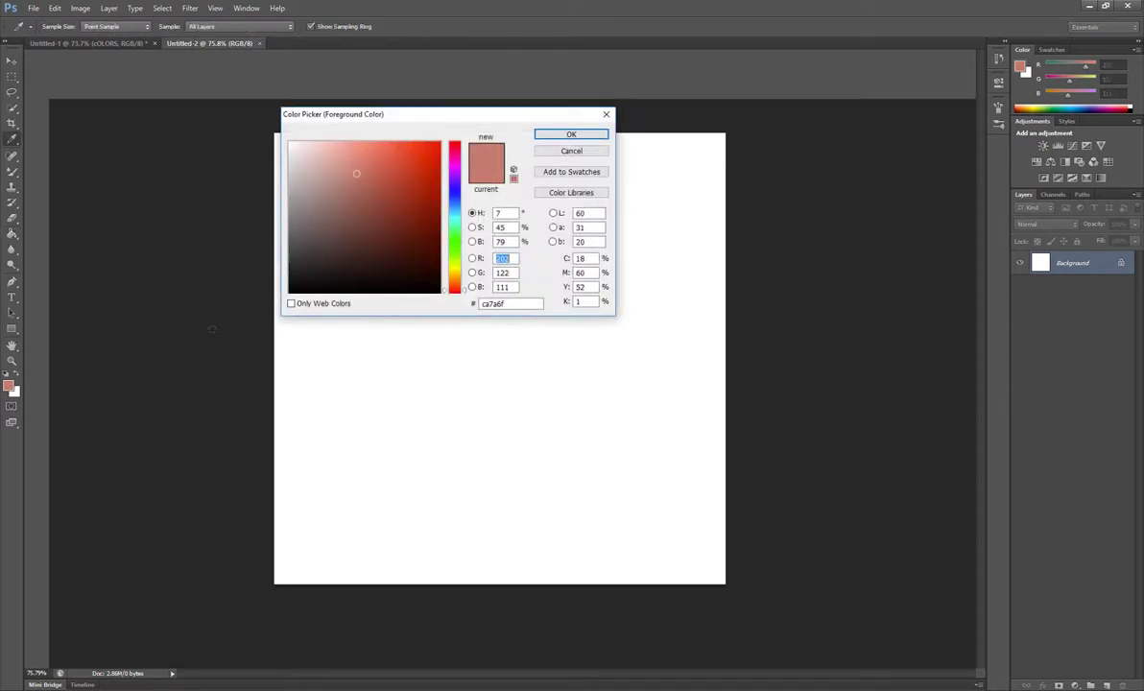
{"action": "left_click_drag", "start_coordinate": [294, 242], "coordinate": [267, 301]}
{"action": "left_click", "coordinate": [570, 135]}
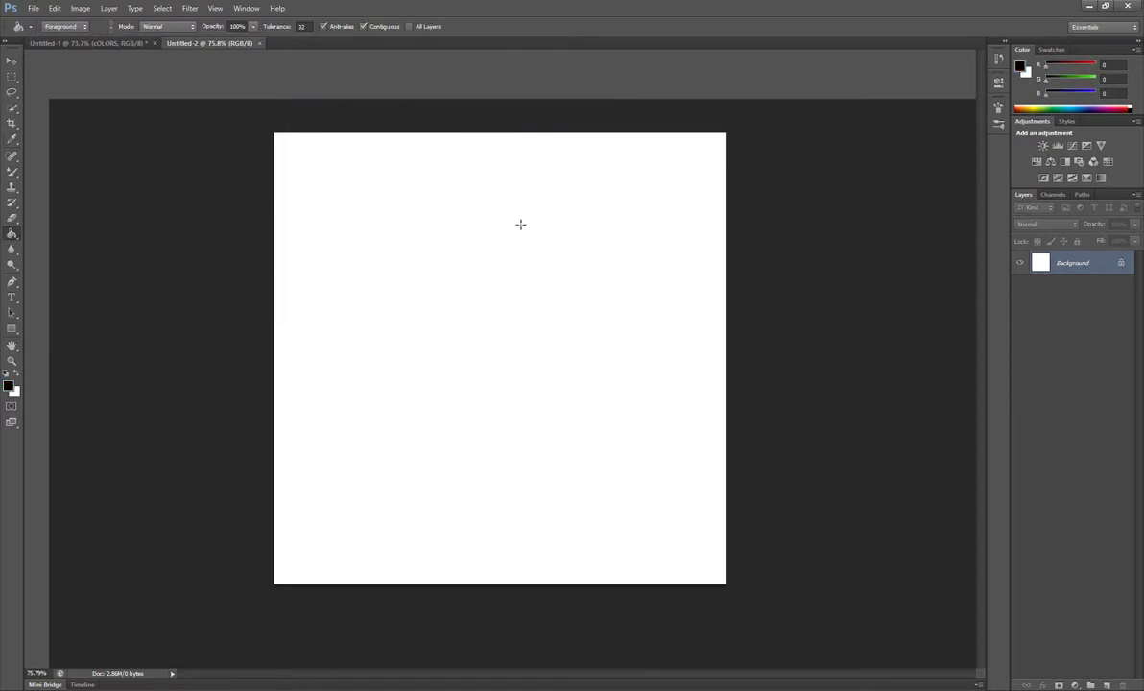
{"action": "left_click", "coordinate": [518, 226]}
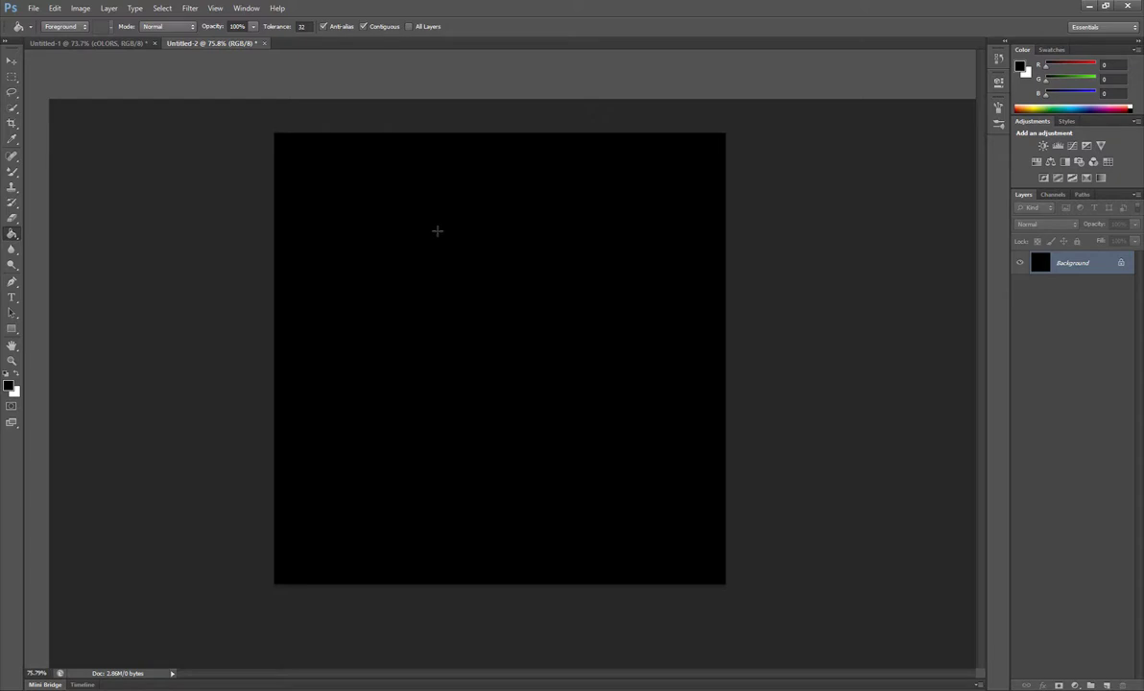
Step: Add a white text layer reading 'febbit' on the black canvas
{"action": "left_click", "coordinate": [11, 299]}
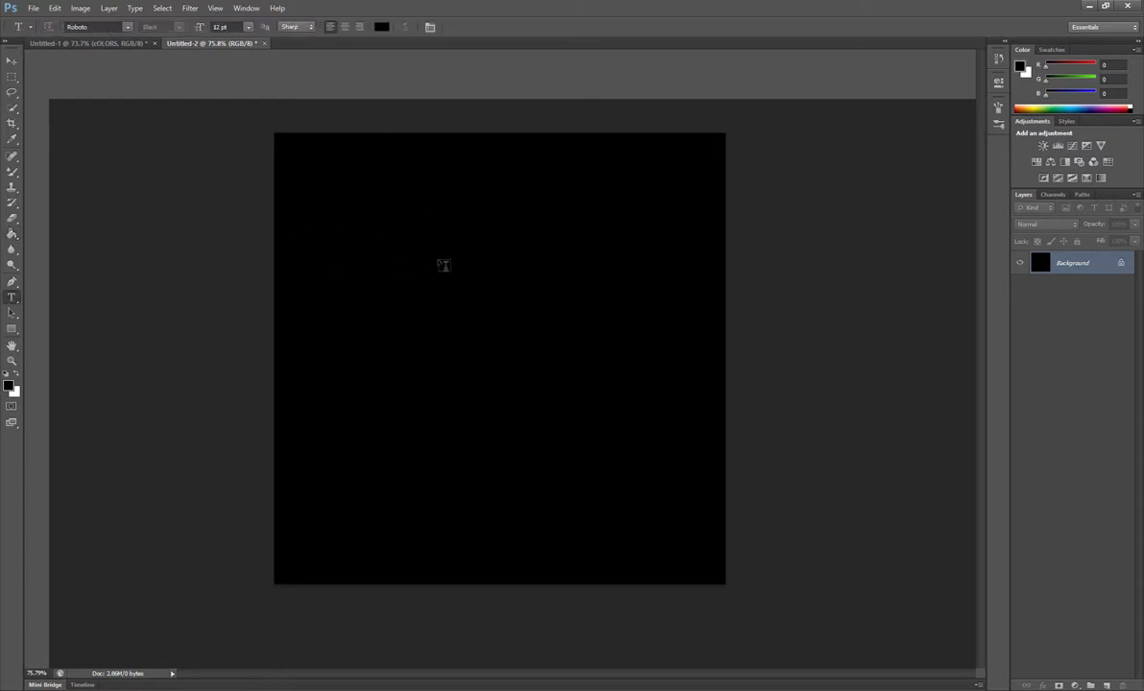
{"action": "left_click", "coordinate": [426, 292]}
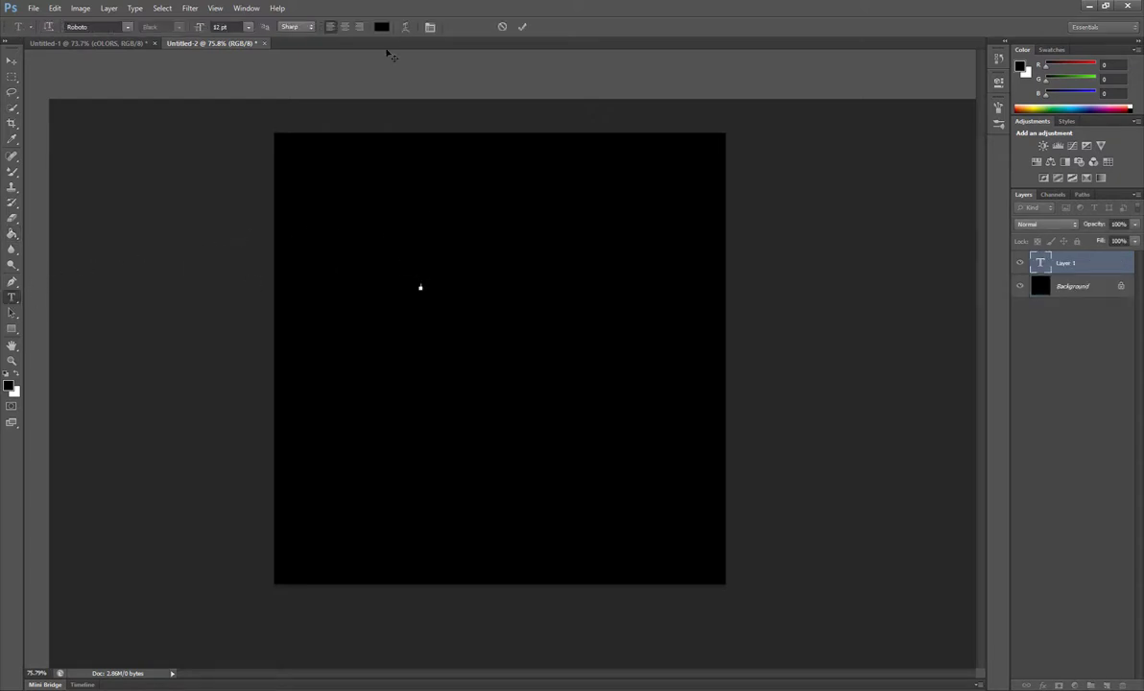
{"action": "left_click", "coordinate": [381, 27]}
{"action": "left_click_drag", "start_coordinate": [389, 225], "coordinate": [289, 142]}
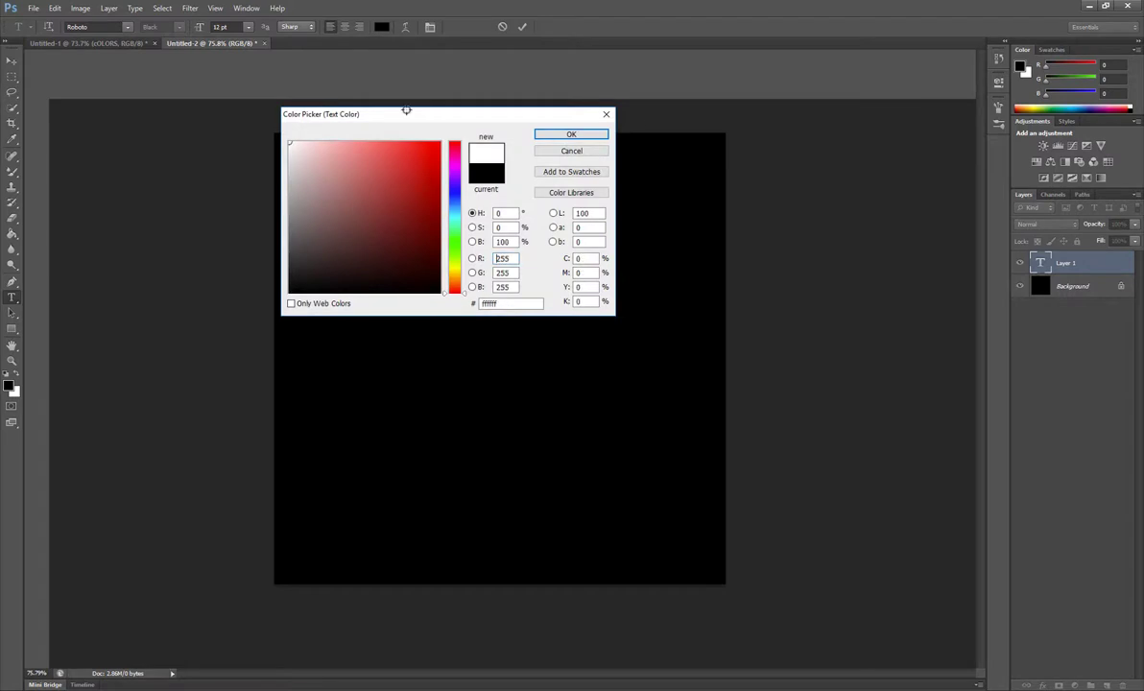
{"action": "left_click", "coordinate": [572, 135]}
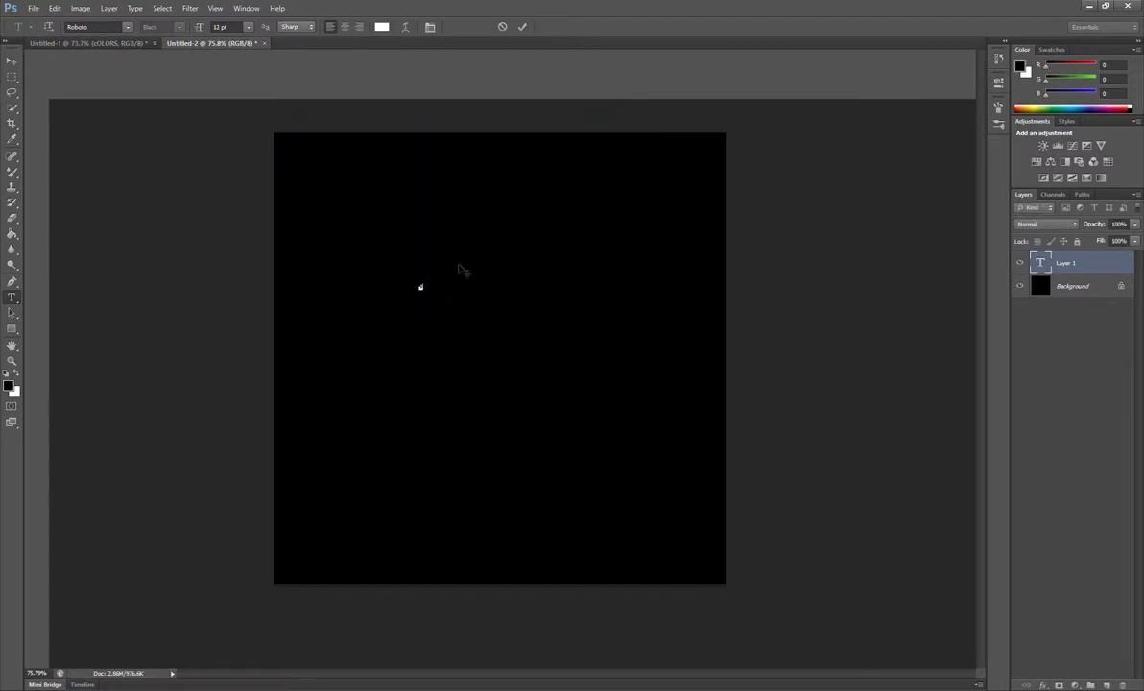
{"action": "type", "text": "febbit"}
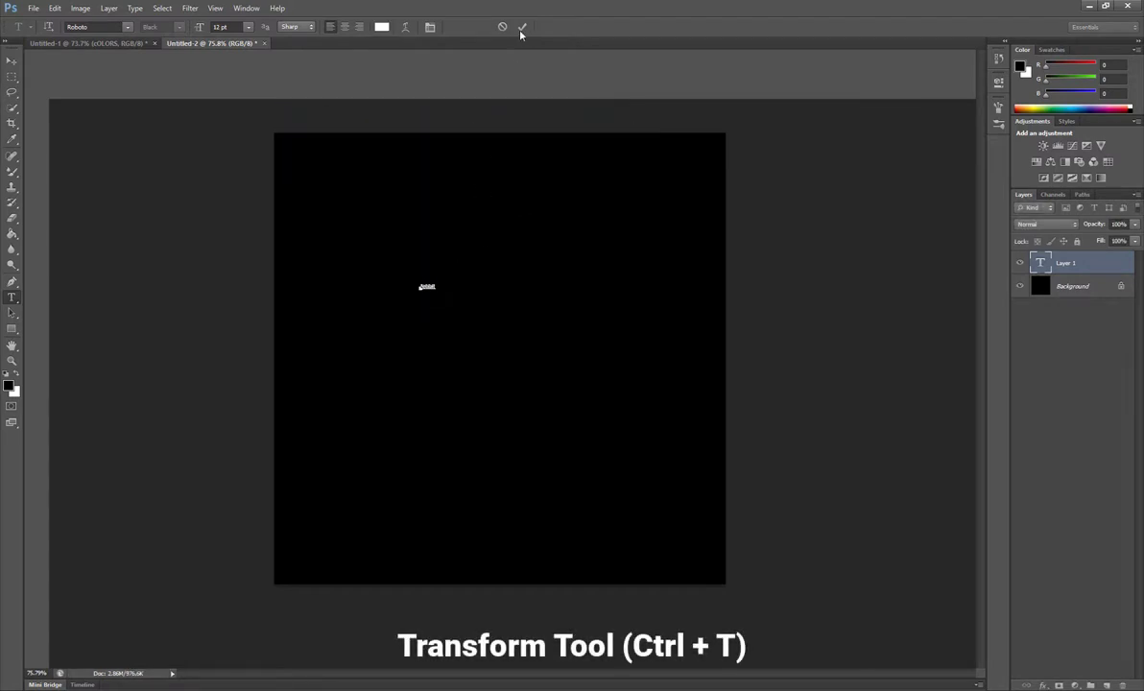
{"action": "left_click", "coordinate": [522, 27]}
Step: Scale the text up, move it toward the top, and retype it as 'FEBBIT'
{"action": "key", "text": "ctrl+t"}
{"action": "mouse_move", "coordinate": [442, 302]}
{"action": "left_mouse_down"}
{"action": "mouse_move", "coordinate": [519, 345]}
{"action": "mouse_move", "coordinate": [657, 455]}
{"action": "left_mouse_up"}
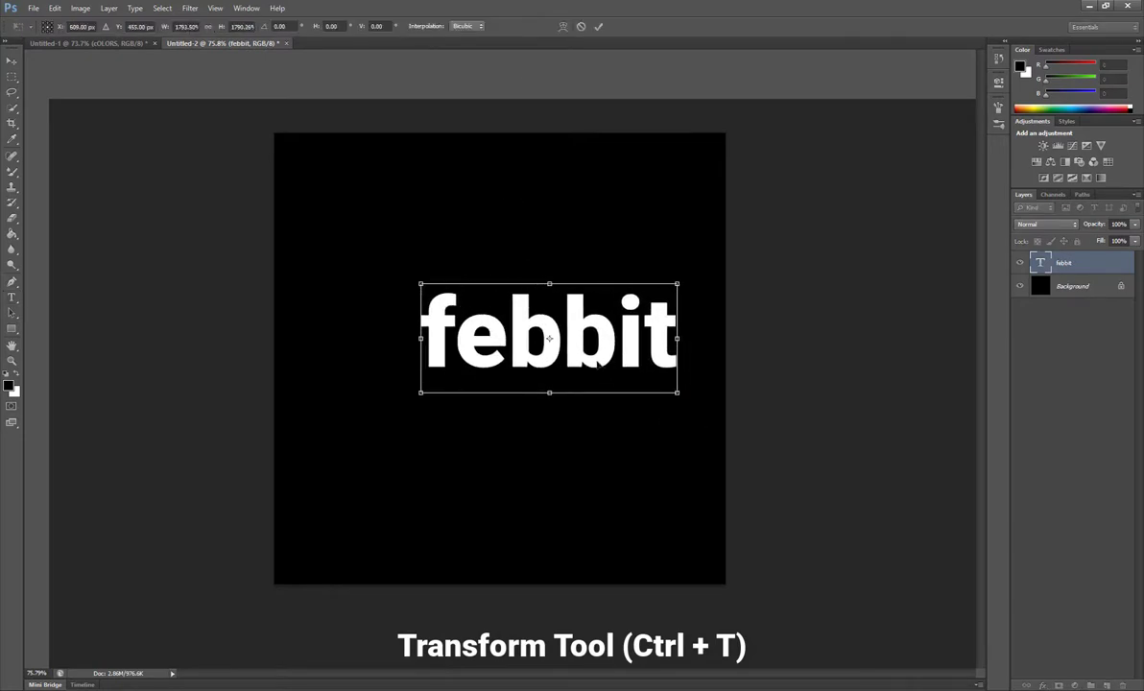
{"action": "mouse_move", "coordinate": [590, 360]}
{"action": "left_mouse_down"}
{"action": "mouse_move", "coordinate": [553, 325]}
{"action": "mouse_move", "coordinate": [549, 296]}
{"action": "left_mouse_up"}
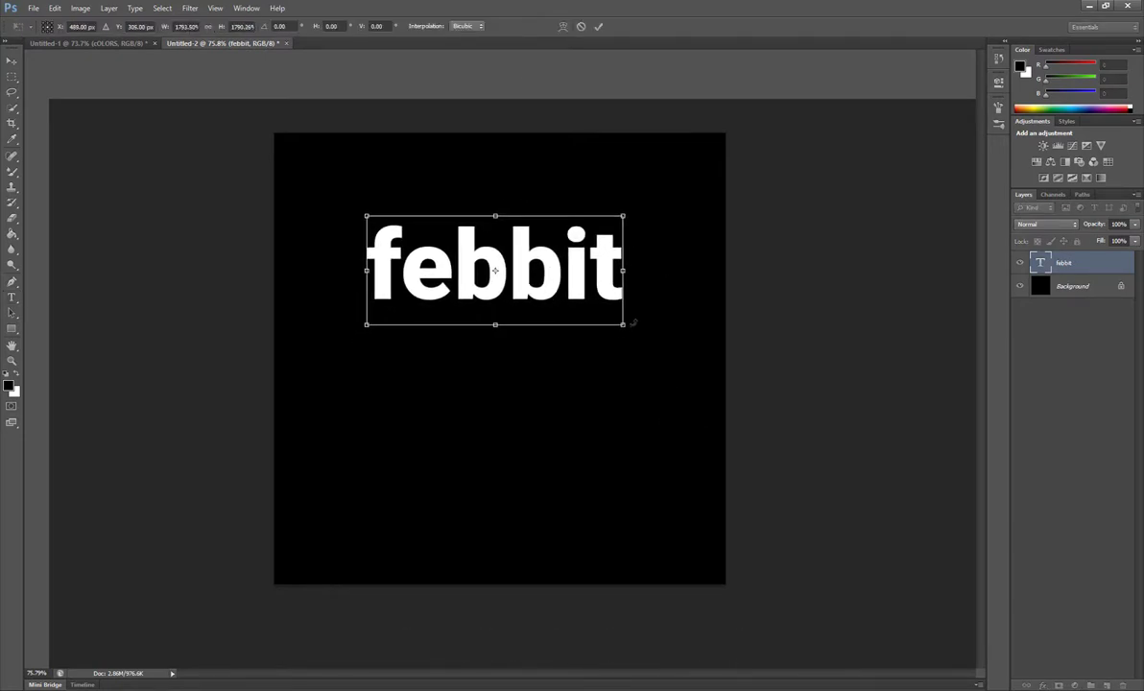
{"action": "key", "text": "Return"}
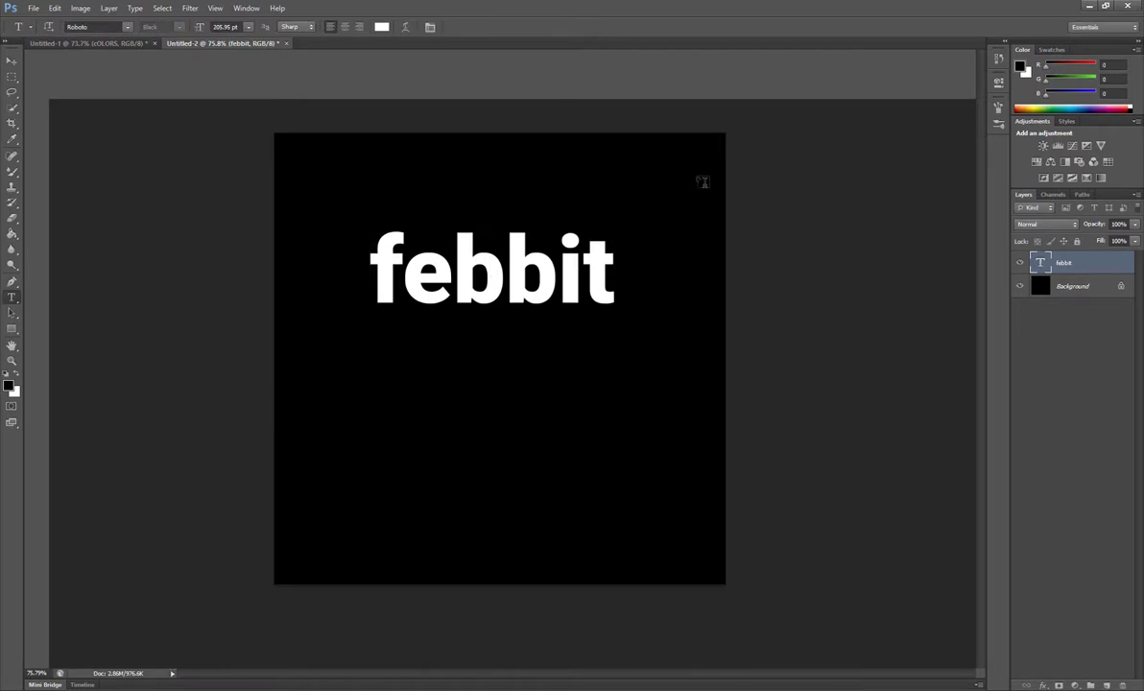
{"action": "double_click", "coordinate": [1040, 263]}
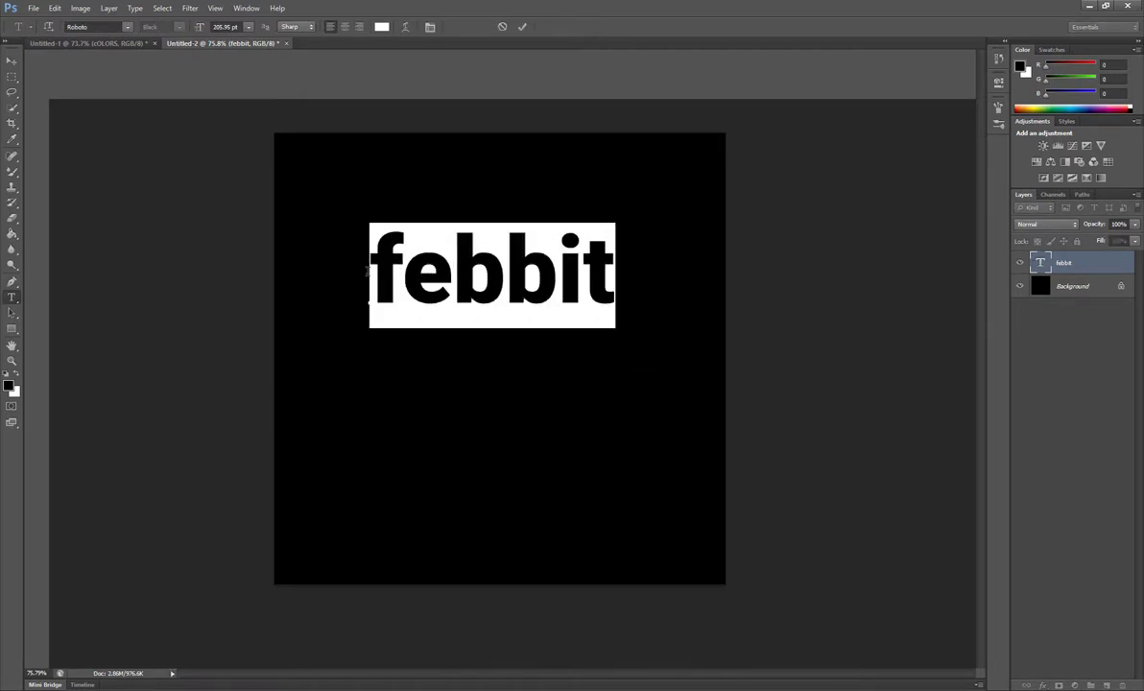
{"action": "type", "text": "FEBBIT"}
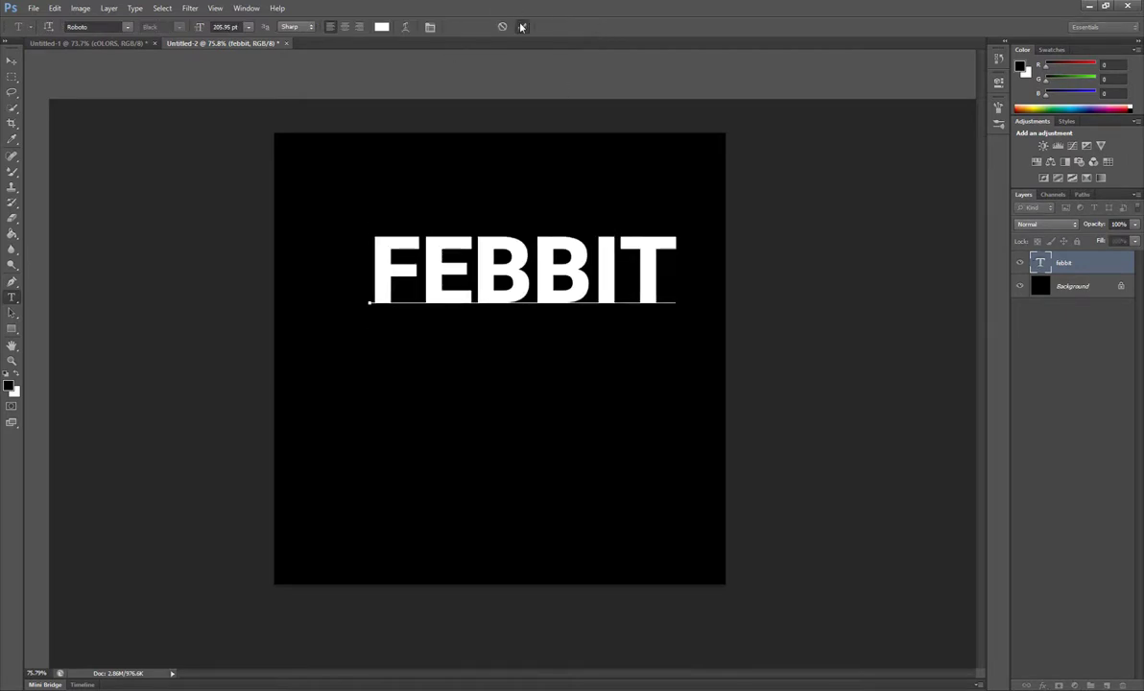
{"action": "left_click", "coordinate": [521, 27]}
Step: Centre FEBBIT horizontally on the canvas using Select All and horizontal alignment
{"action": "key", "text": "v"}
{"action": "left_click_drag", "start_coordinate": [544, 289], "coordinate": [532, 289]}
{"action": "key", "text": "ctrl+a"}
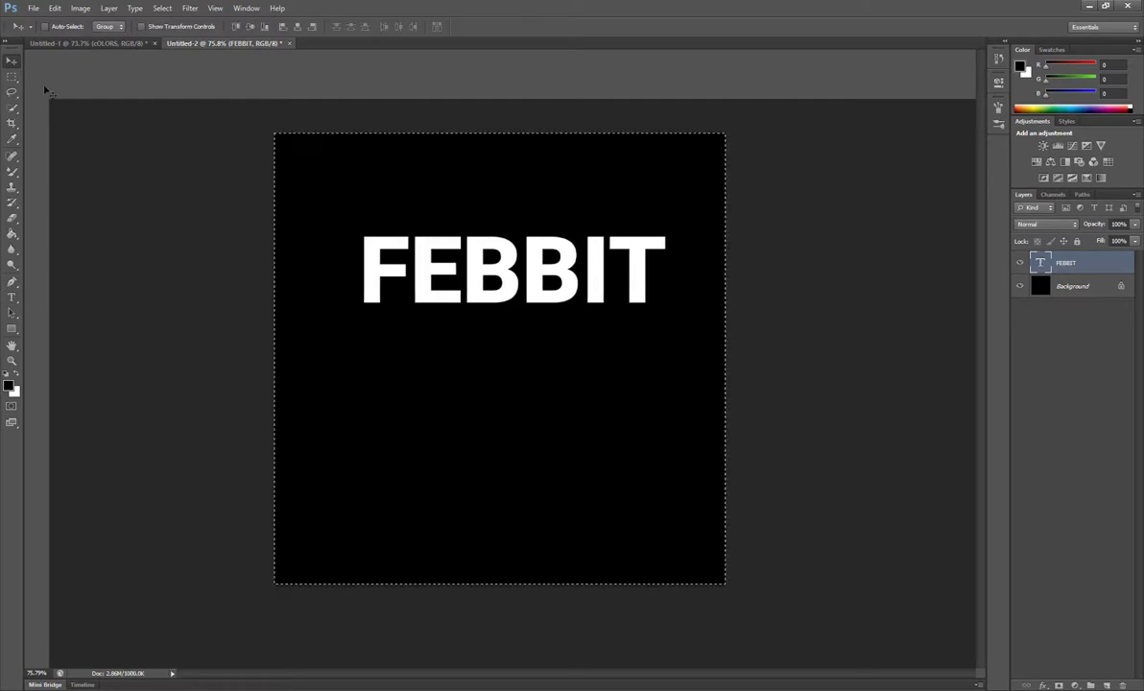
{"action": "left_click", "coordinate": [297, 26]}
{"action": "key", "text": "ctrl+d"}
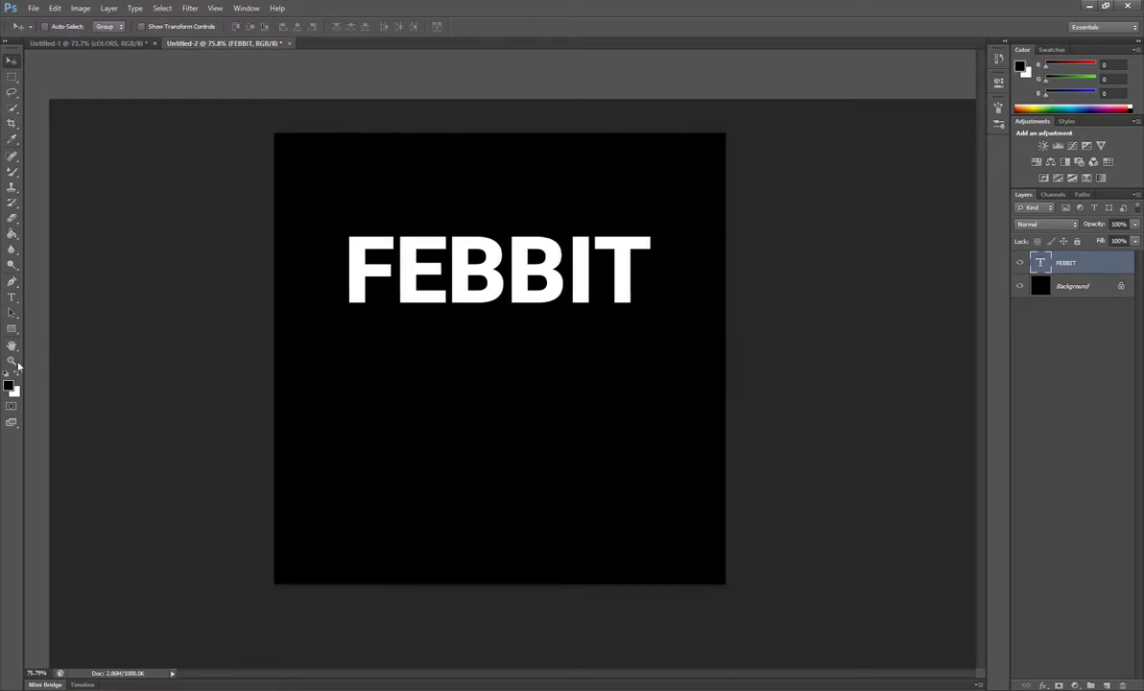
{"action": "left_click_drag", "start_coordinate": [471, 286], "coordinate": [727, 132]}
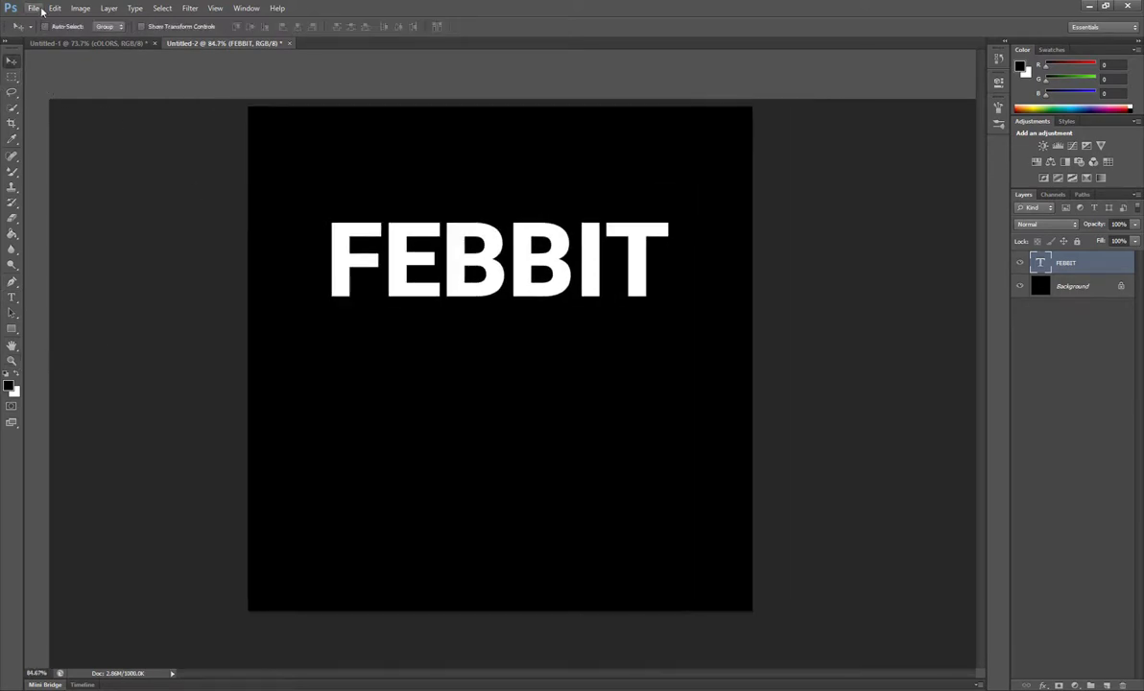
Step: Drag the COLORS swatches into the FEBBIT document and open FEBBIT's Blending Options
{"action": "left_click", "coordinate": [54, 43]}
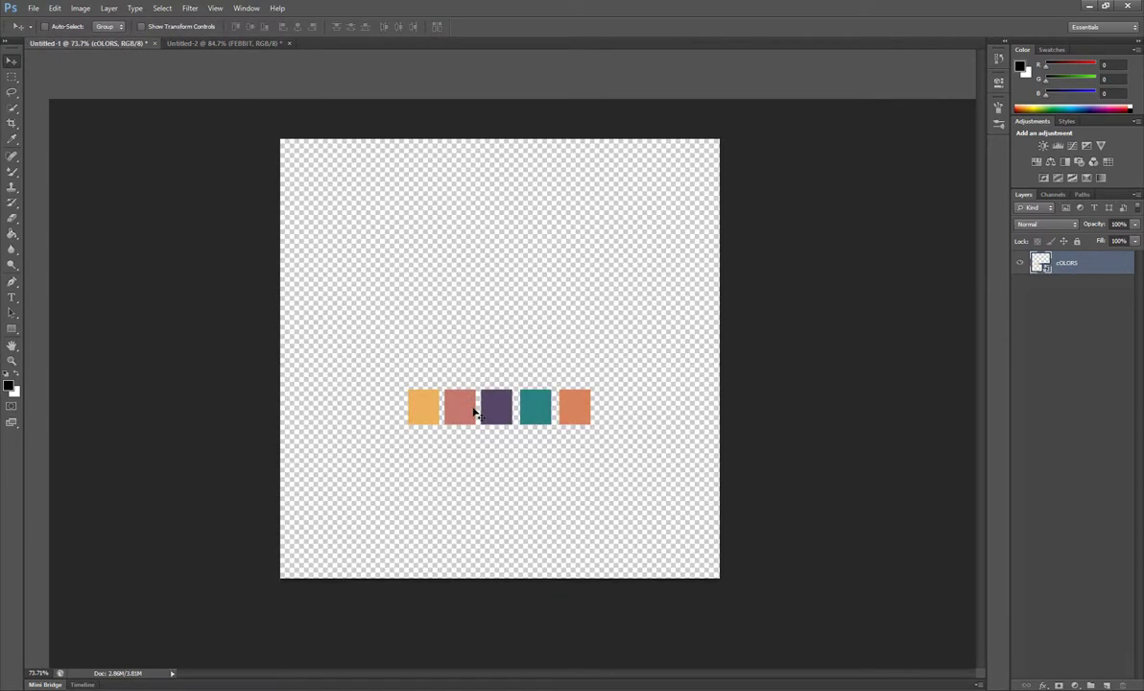
{"action": "mouse_move", "coordinate": [473, 411]}
{"action": "left_mouse_down"}
{"action": "mouse_move", "coordinate": [187, 45]}
{"action": "mouse_move", "coordinate": [422, 406]}
{"action": "mouse_move", "coordinate": [497, 402]}
{"action": "left_mouse_up"}
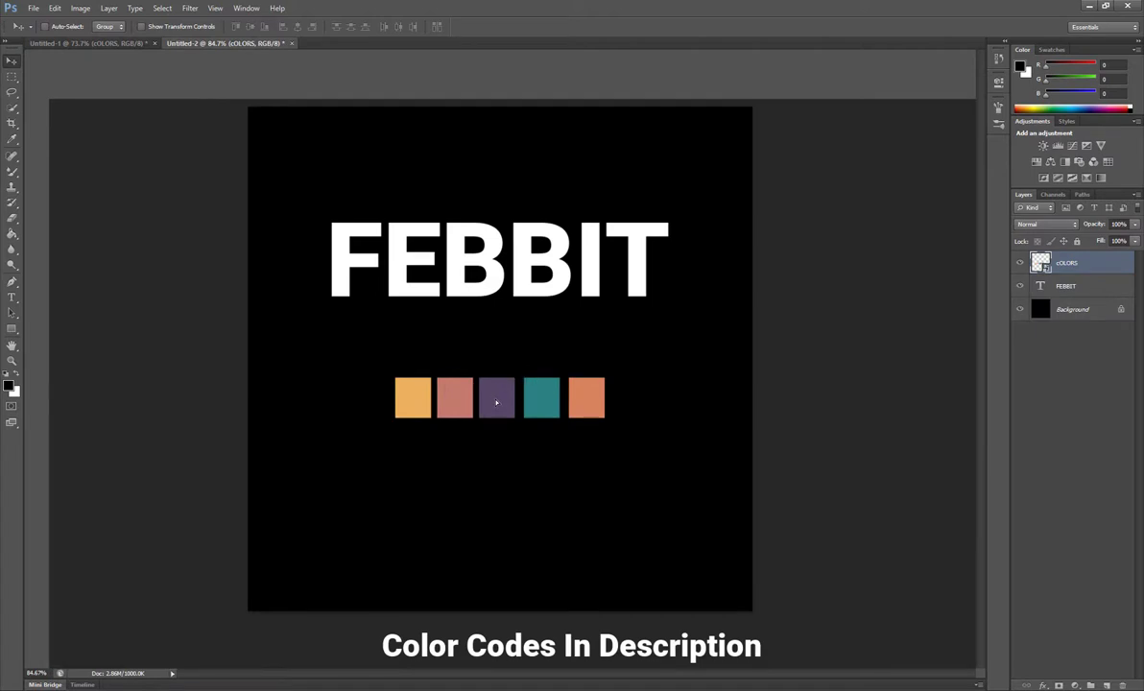
{"action": "double_click", "coordinate": [1066, 287]}
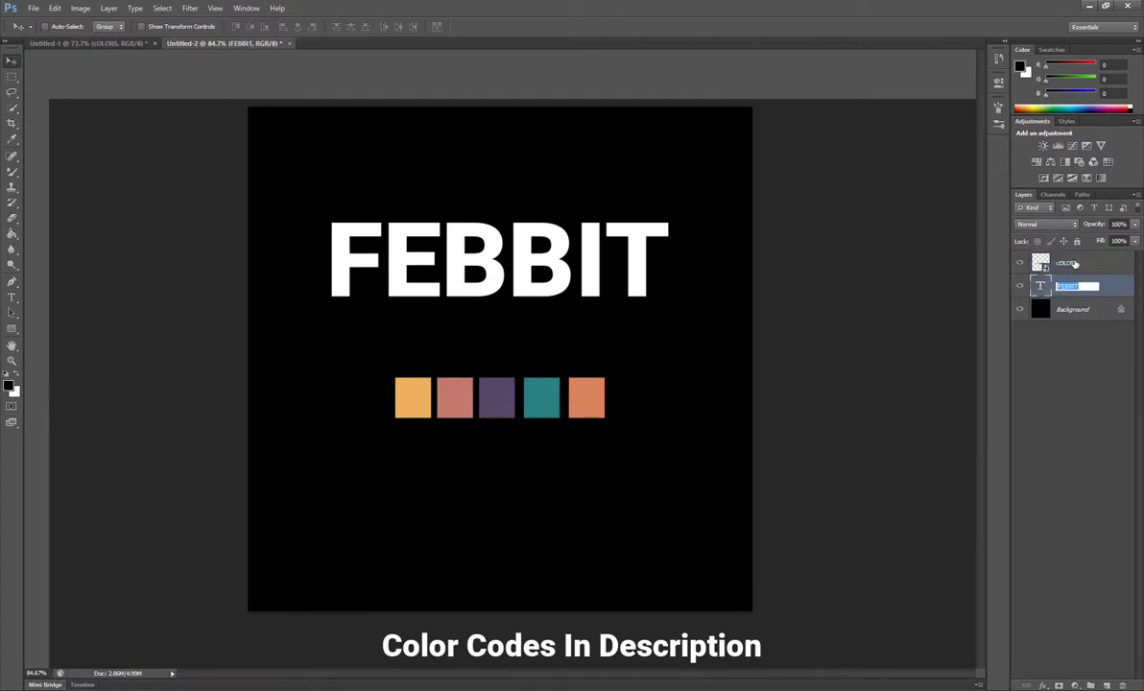
{"action": "right_click", "coordinate": [1042, 290]}
{"action": "left_click", "coordinate": [1018, 297]}
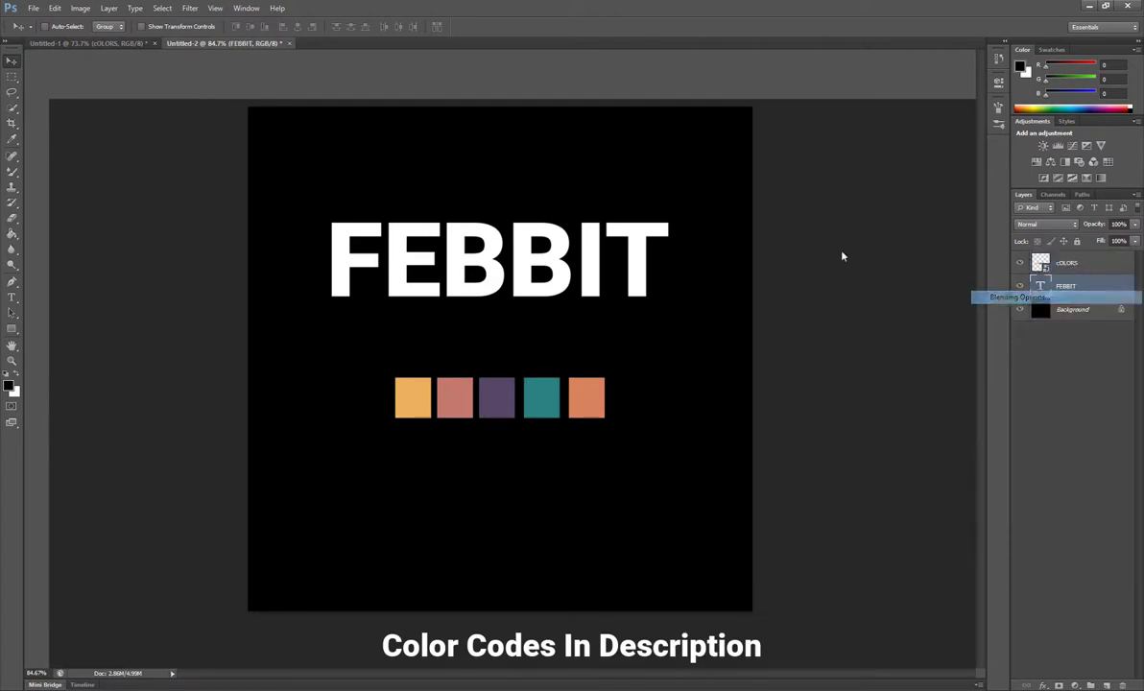
Step: Enable Gradient Overlay and set the first gradient stop to the sampled orange
{"action": "left_click", "coordinate": [710, 277]}
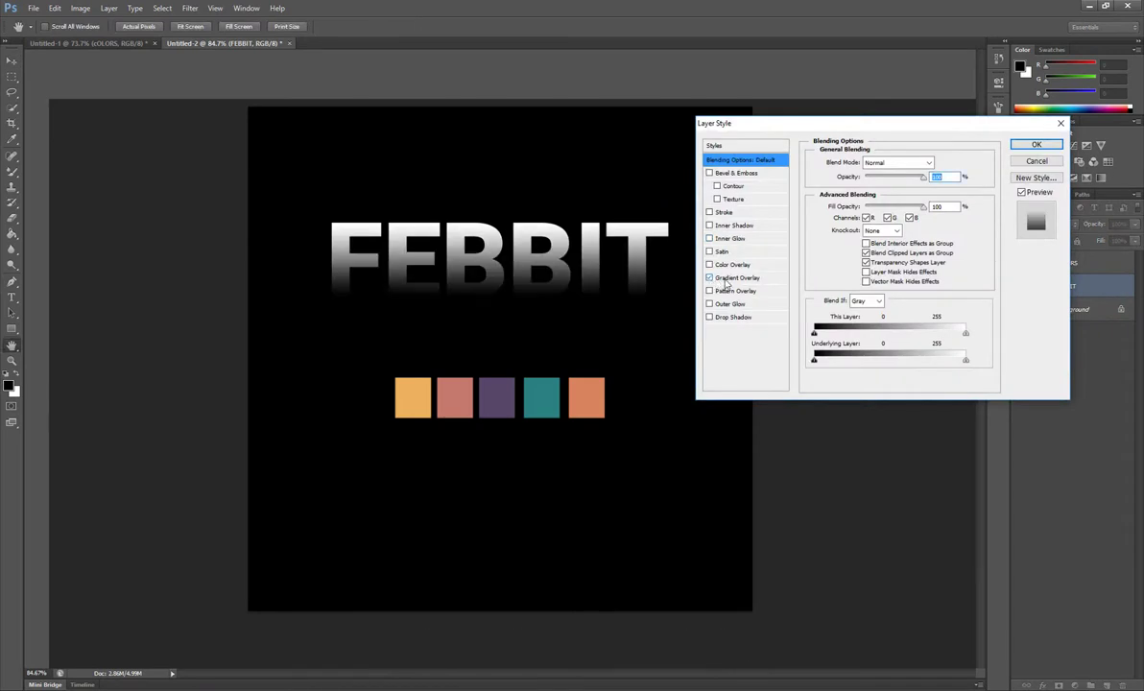
{"action": "left_click", "coordinate": [737, 277]}
{"action": "left_click", "coordinate": [883, 190]}
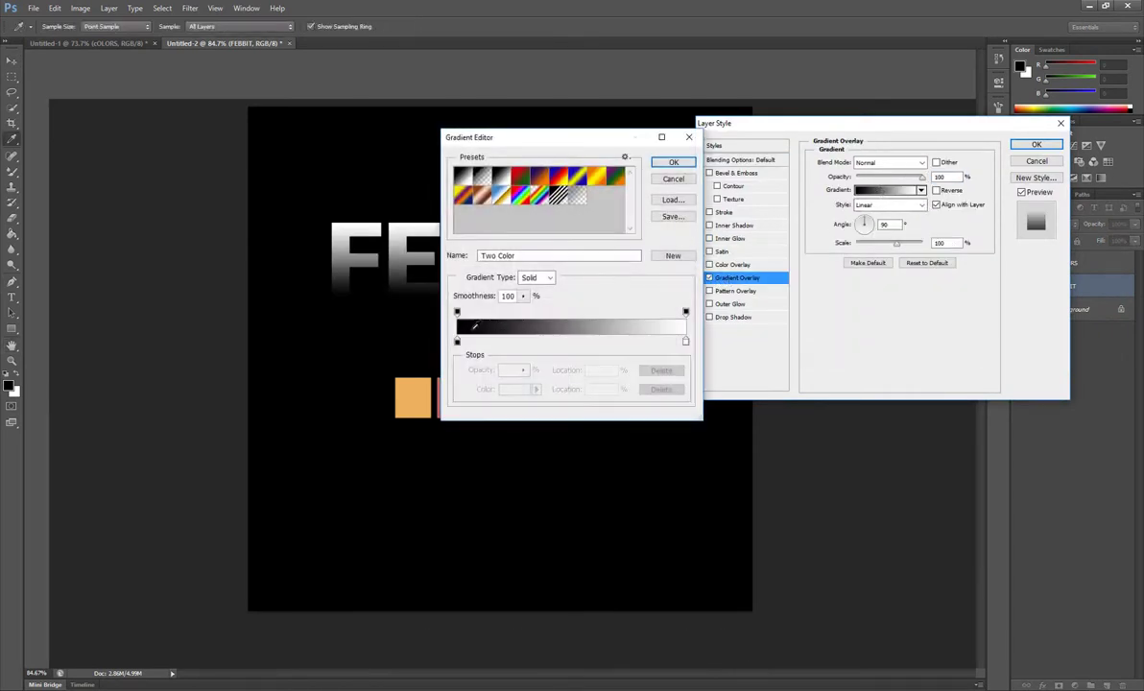
{"action": "left_click_drag", "start_coordinate": [535, 137], "coordinate": [783, 104]}
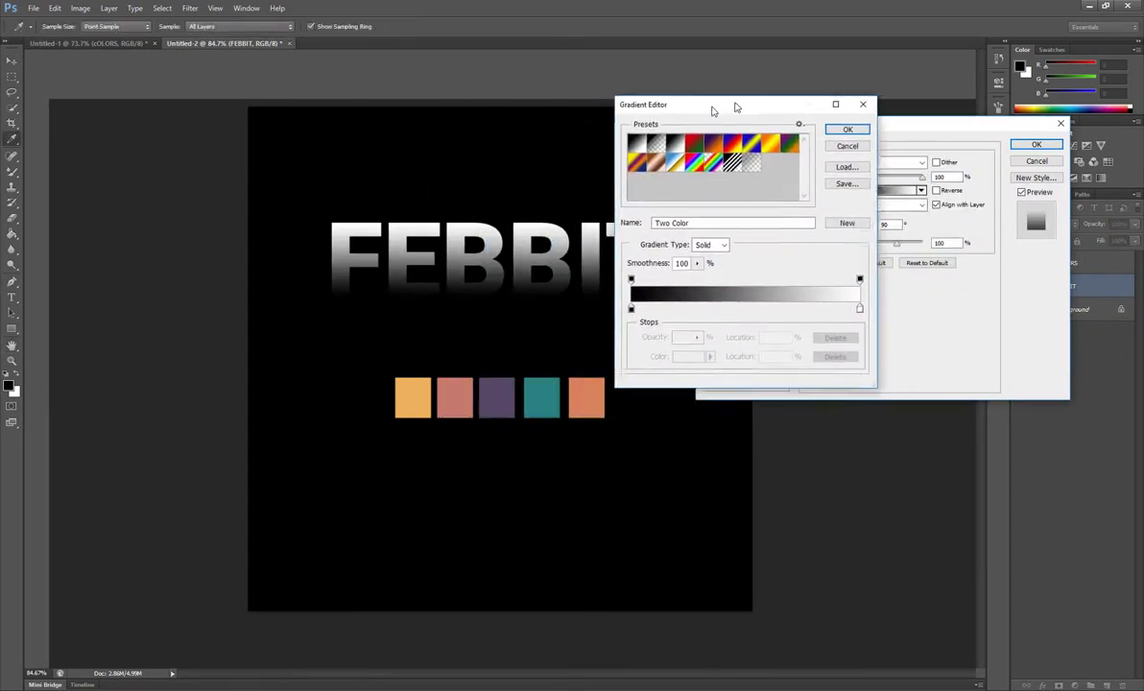
{"action": "left_click", "coordinate": [707, 307]}
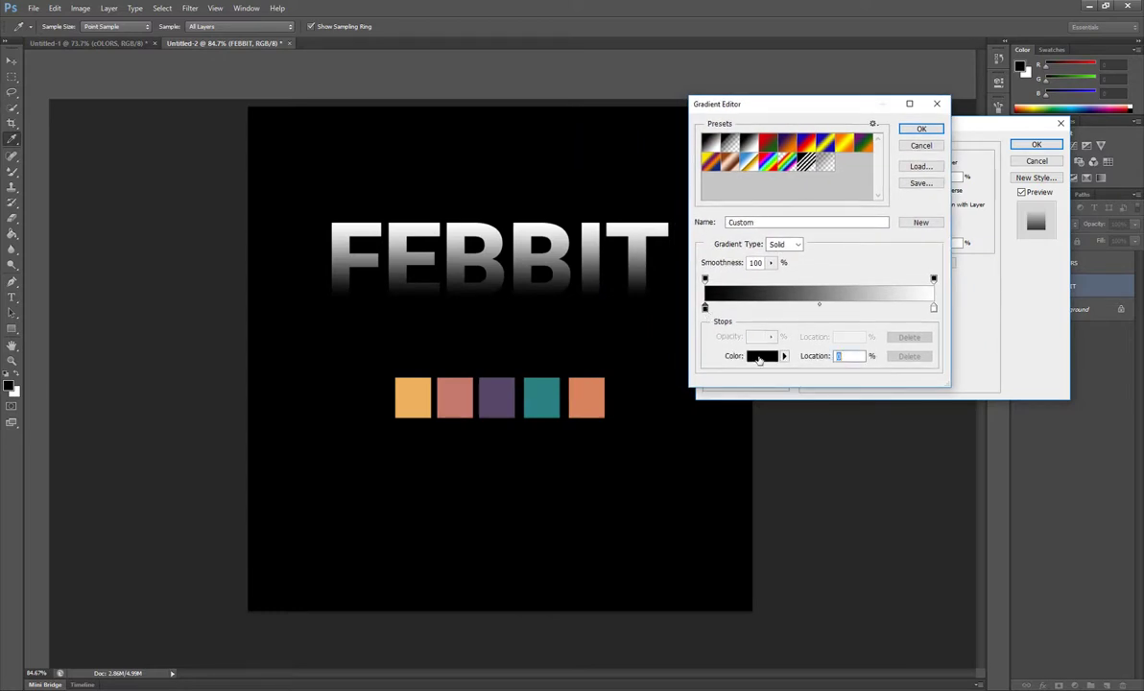
{"action": "left_click", "coordinate": [760, 356]}
{"action": "left_click", "coordinate": [415, 397]}
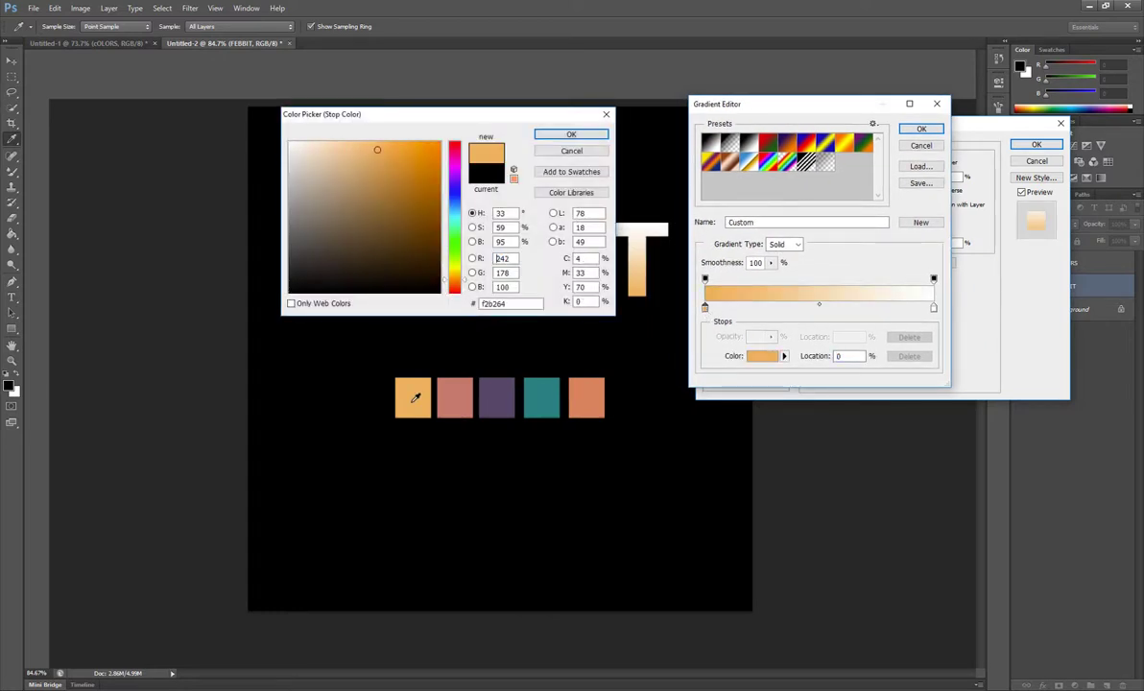
{"action": "left_click", "coordinate": [571, 134]}
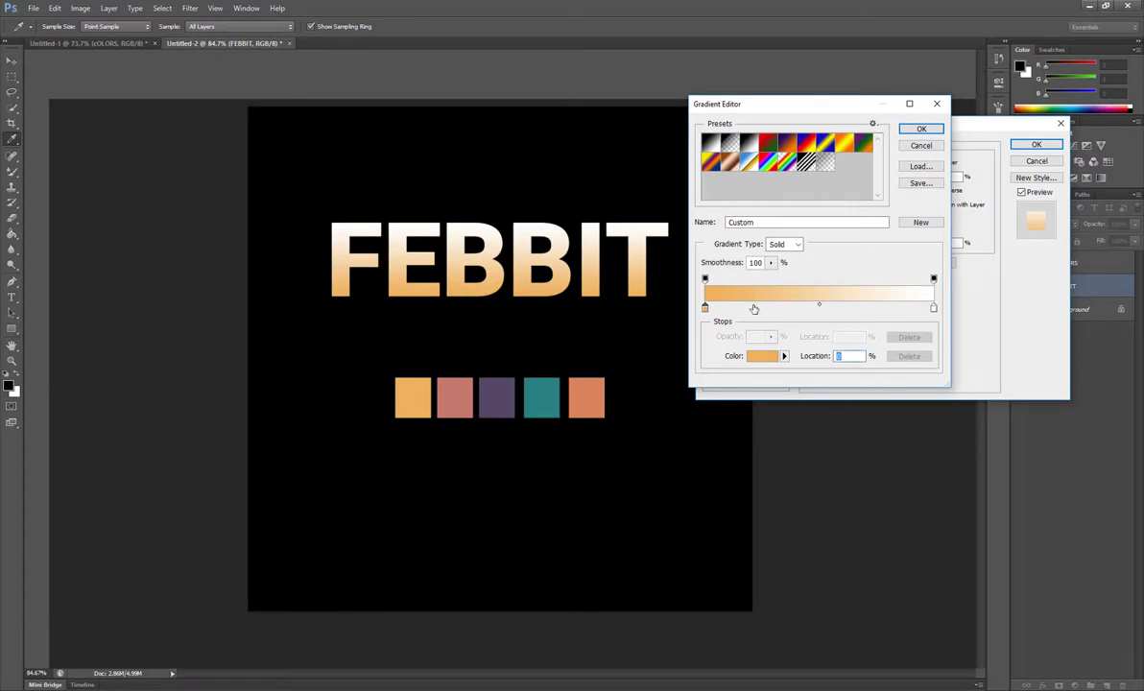
Step: Add pink, purple and teal stops and an orange end stop, sampled from the squares
{"action": "left_click", "coordinate": [752, 308]}
{"action": "left_click", "coordinate": [461, 397]}
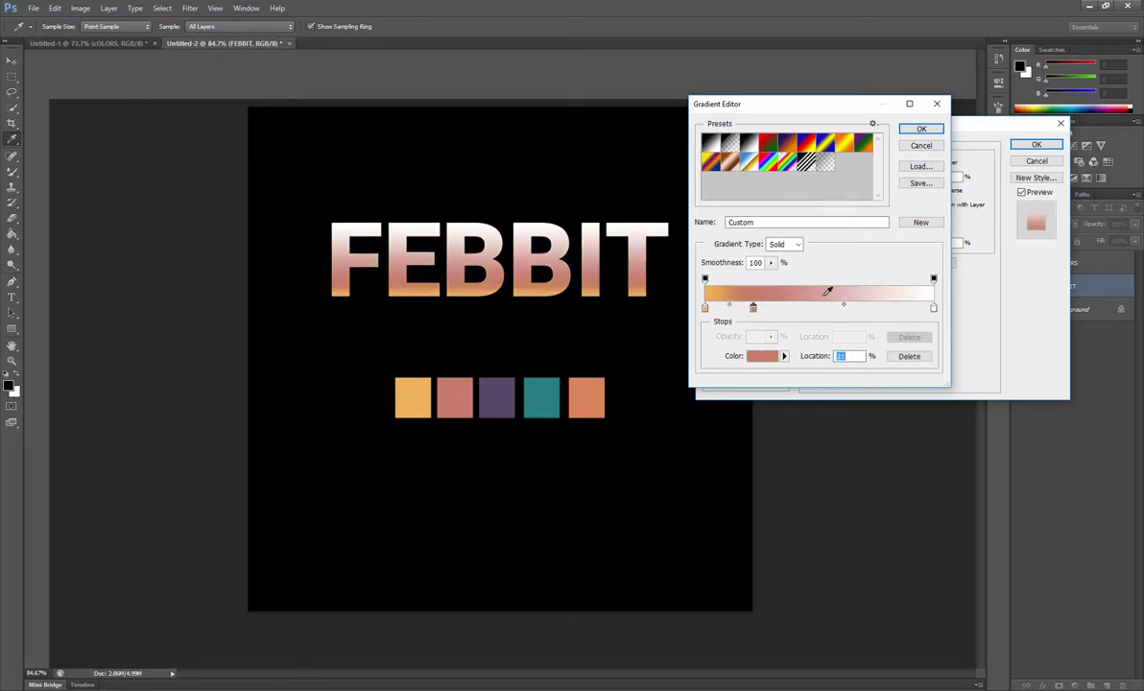
{"action": "left_click", "coordinate": [812, 308]}
{"action": "left_click", "coordinate": [501, 397]}
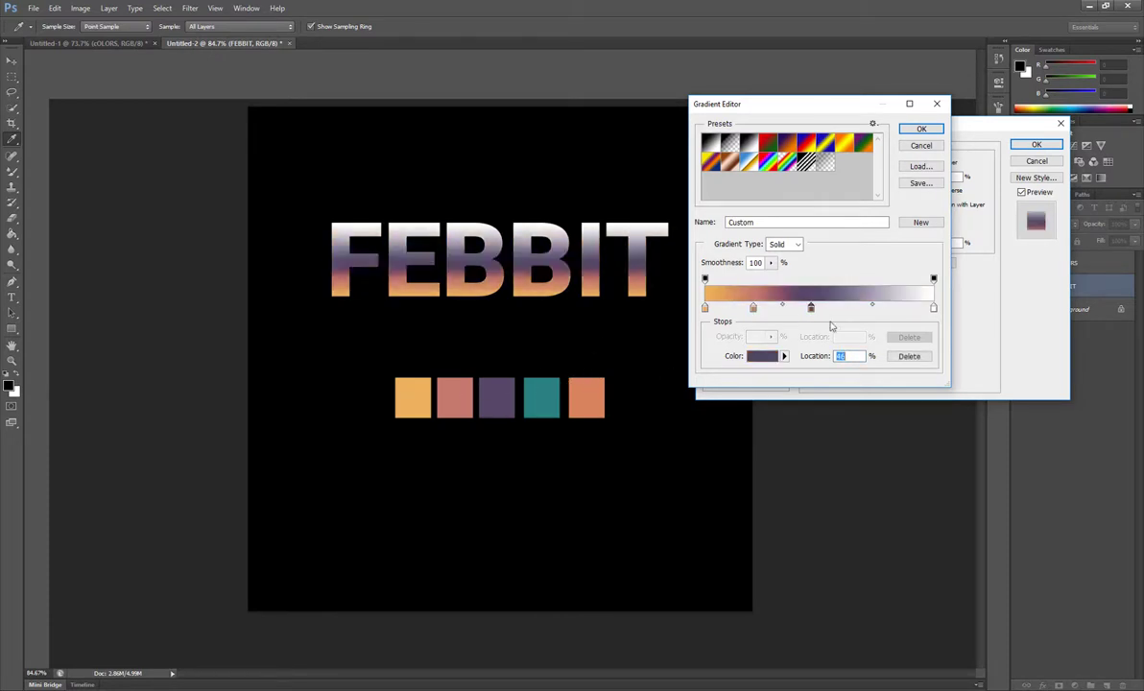
{"action": "left_click", "coordinate": [866, 308]}
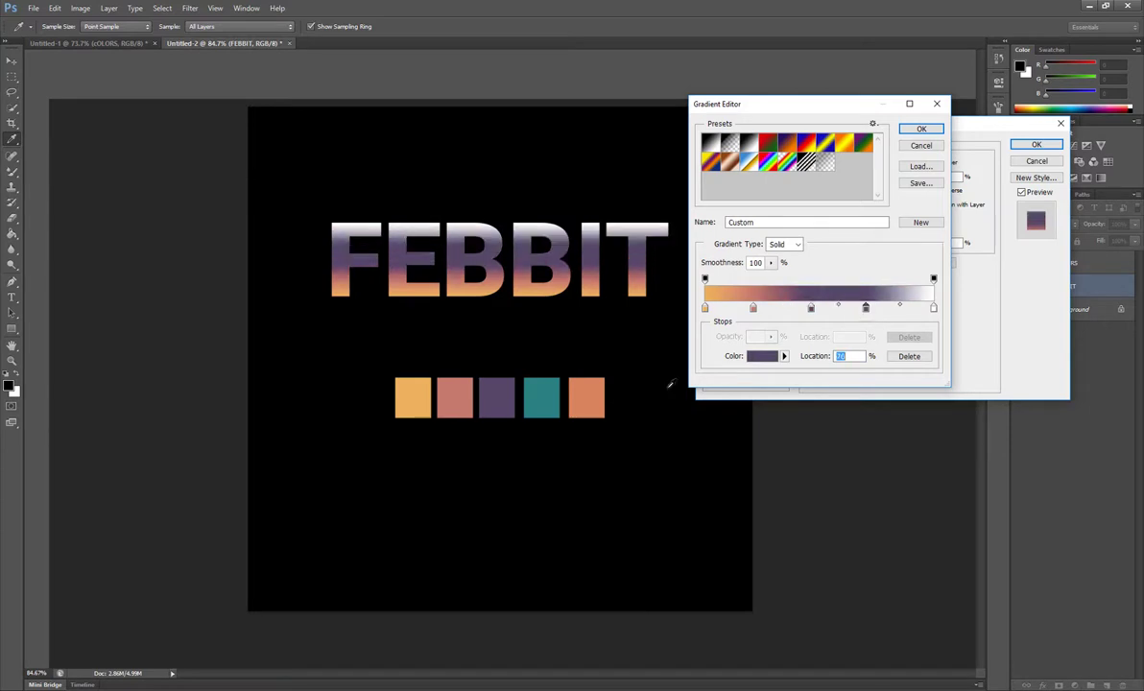
{"action": "left_click", "coordinate": [555, 405]}
{"action": "left_click", "coordinate": [931, 309]}
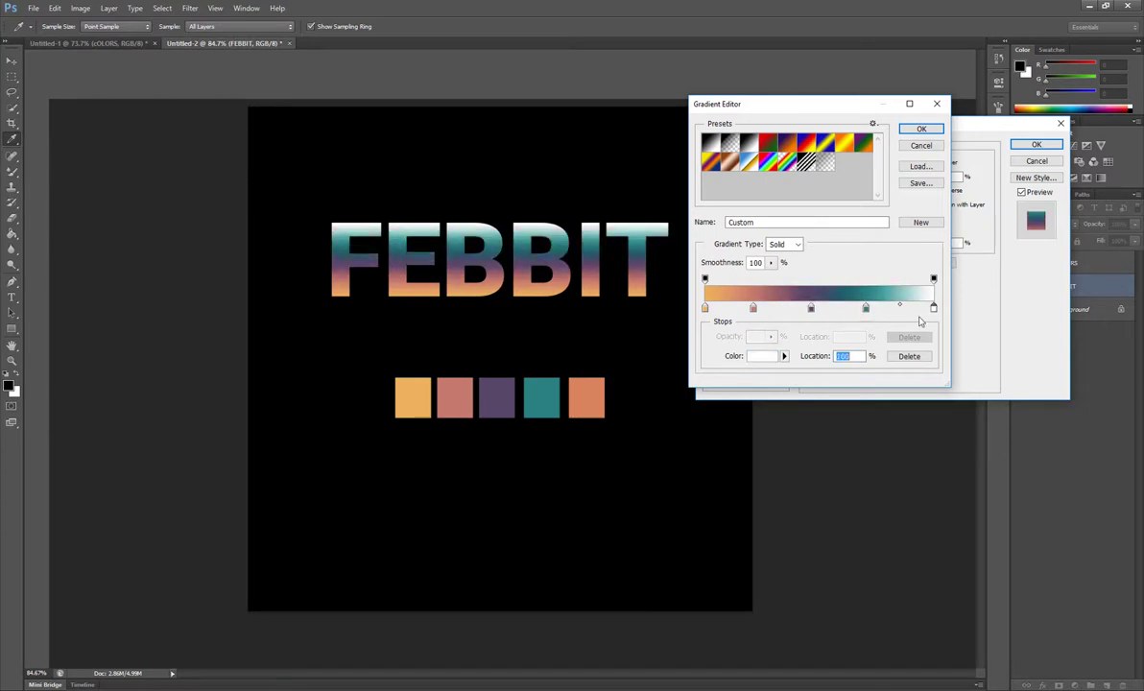
{"action": "left_click", "coordinate": [597, 387]}
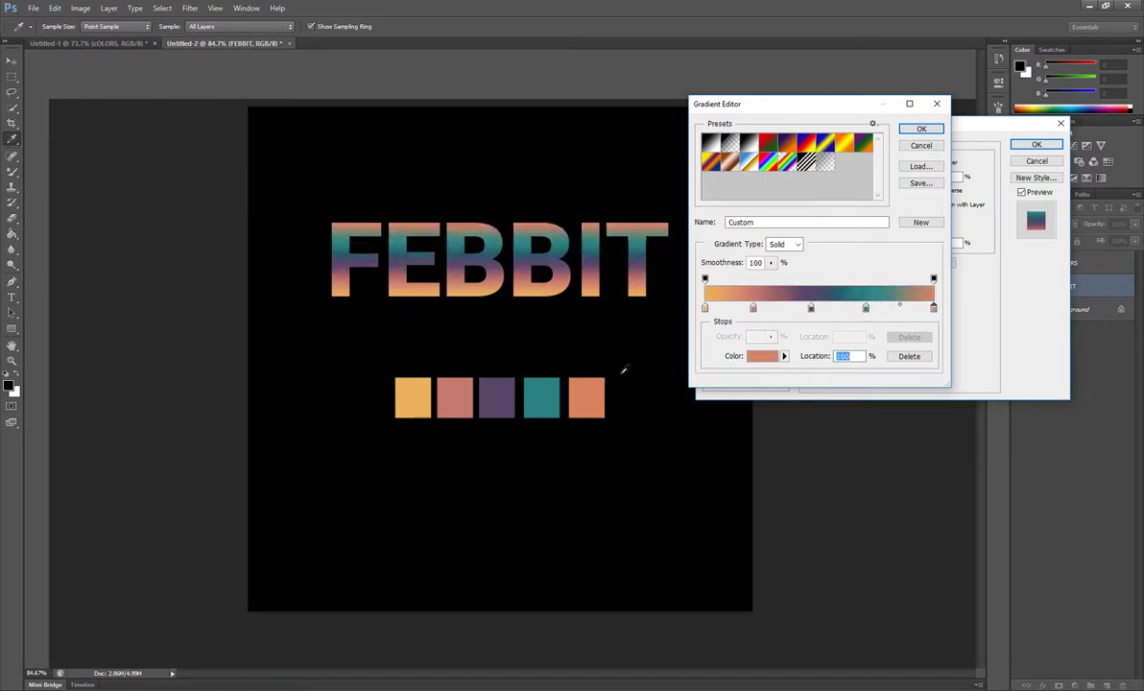
{"action": "left_click", "coordinate": [920, 132]}
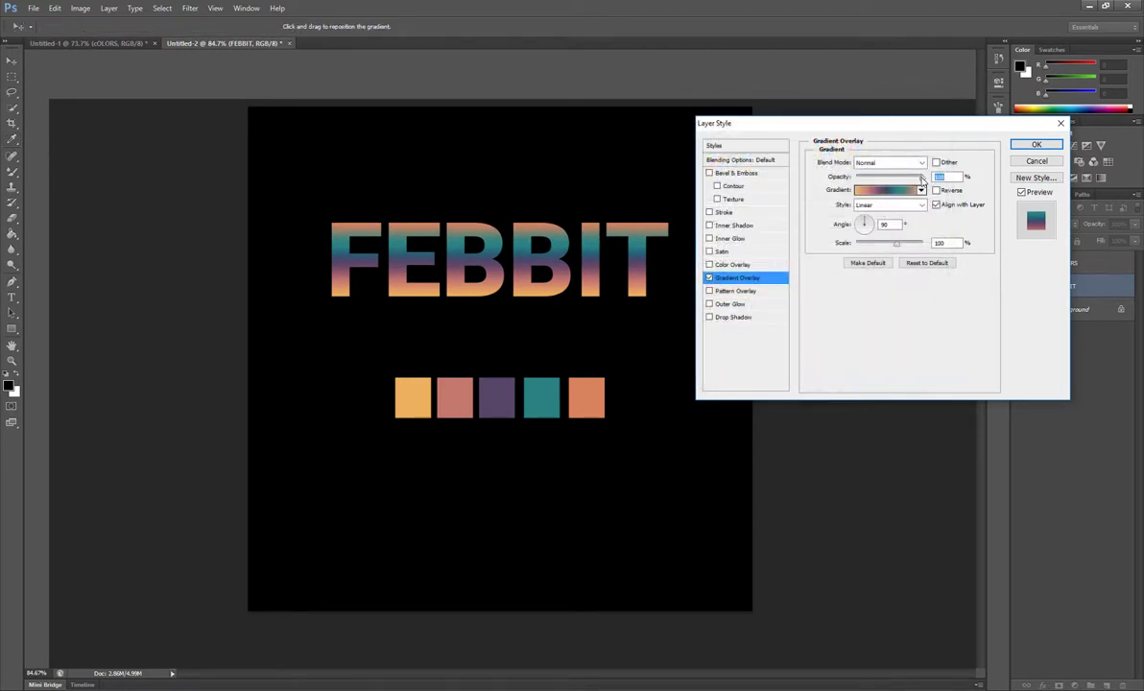
Step: Set the gradient angle to run horizontally left to right and apply the style
{"action": "left_click", "coordinate": [870, 227]}
{"action": "left_click_drag", "start_coordinate": [873, 224], "coordinate": [872, 223]}
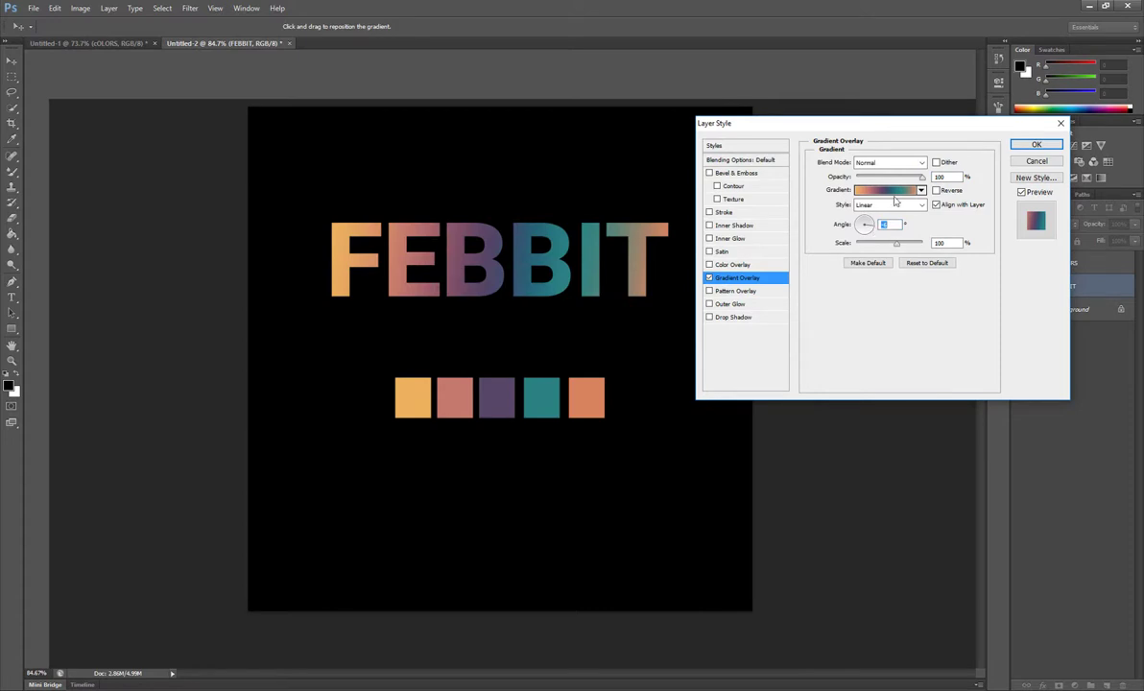
{"action": "left_click", "coordinate": [1029, 147]}
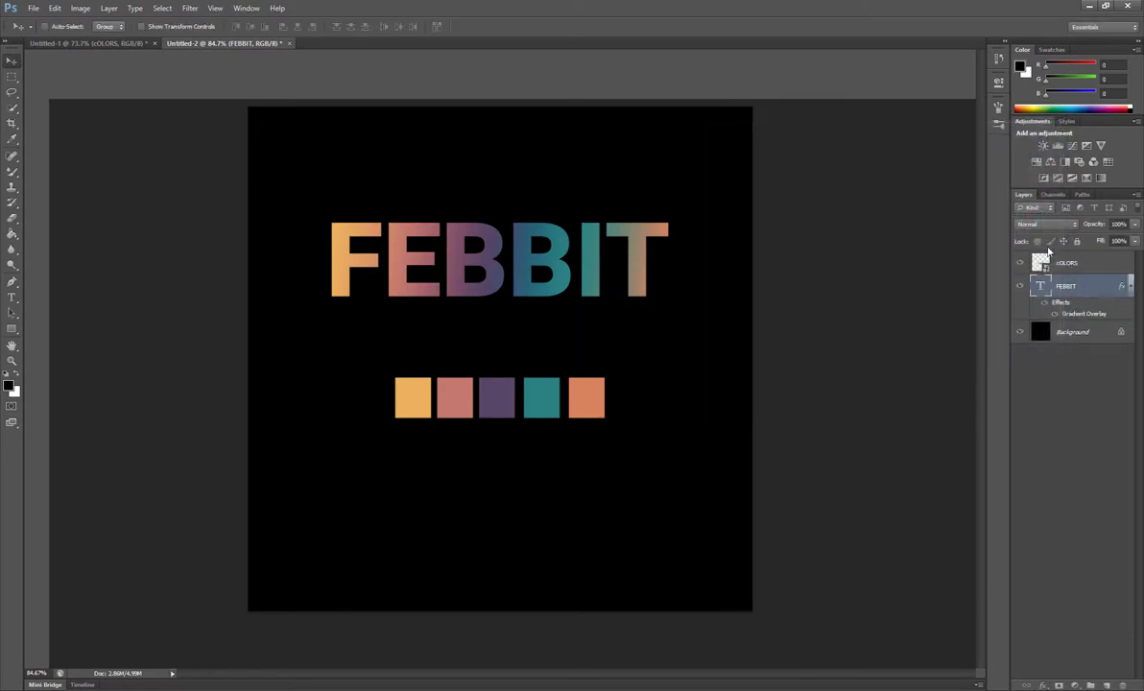
Step: Hide the COLORS layer and convert the FEBBIT layer to a smart object
{"action": "left_click", "coordinate": [1022, 265]}
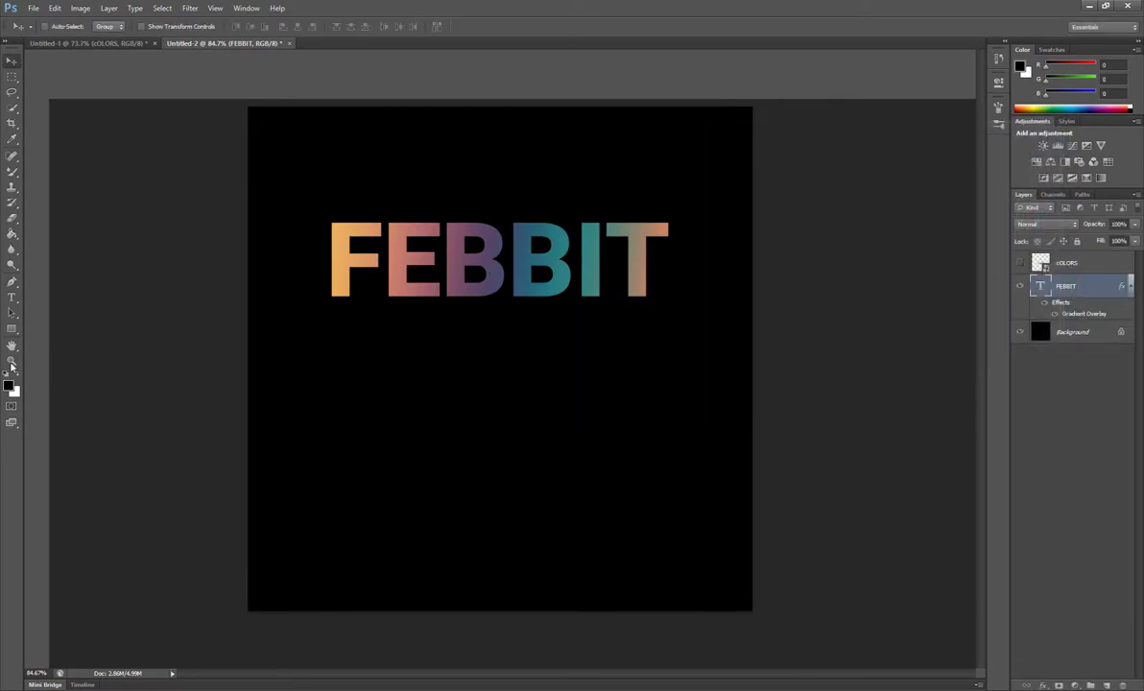
{"action": "left_click", "coordinate": [12, 362]}
{"action": "left_click_drag", "start_coordinate": [427, 221], "coordinate": [435, 243]}
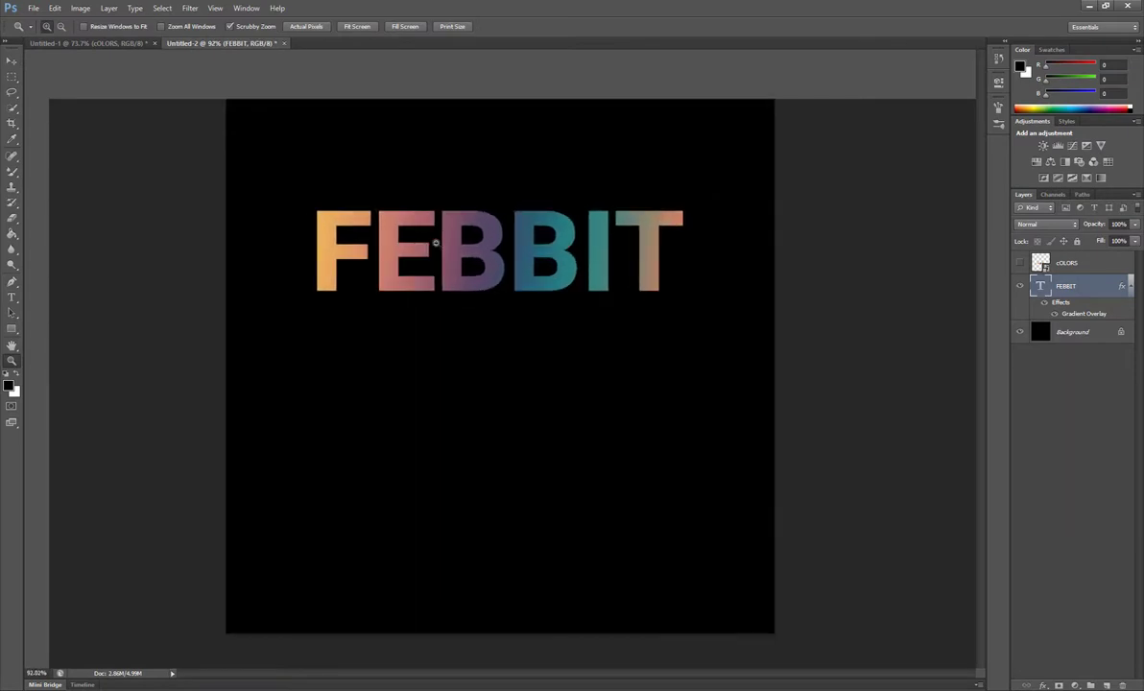
{"action": "left_click", "coordinate": [12, 60]}
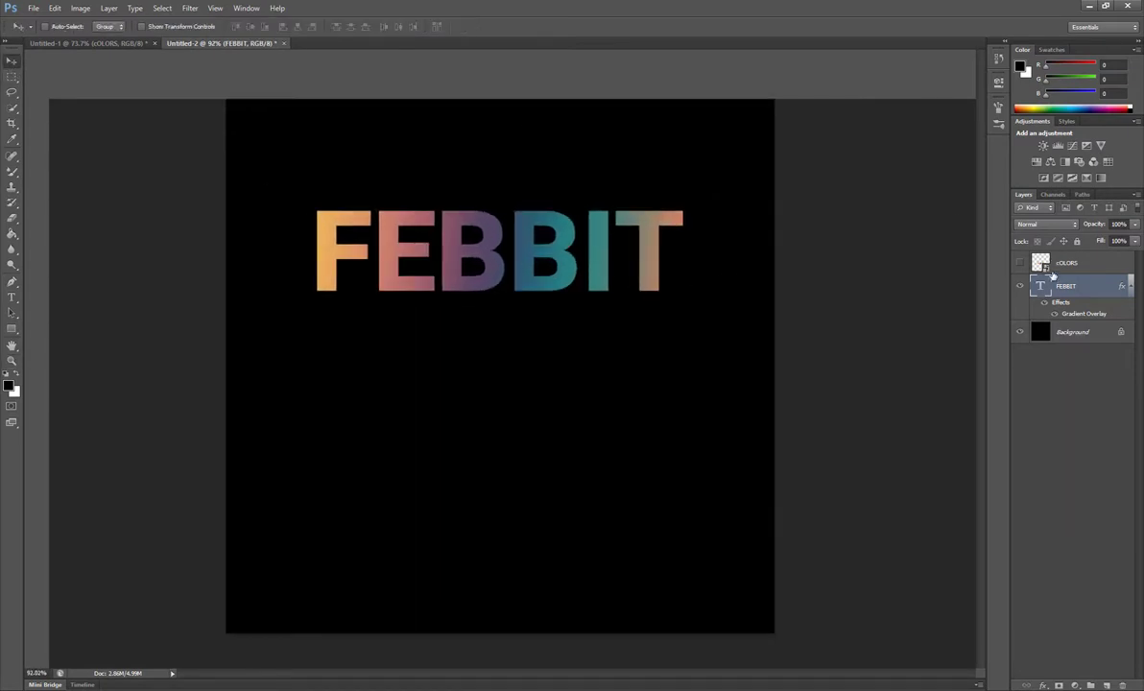
{"action": "right_click", "coordinate": [1052, 274]}
{"action": "right_click", "coordinate": [1081, 287]}
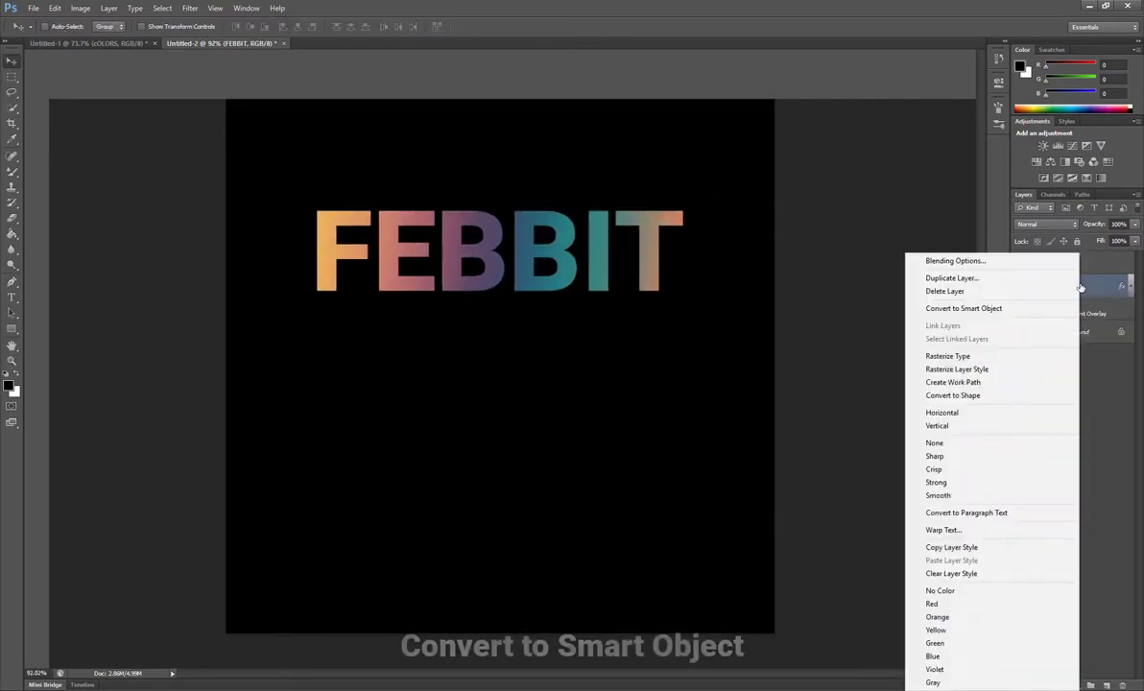
{"action": "left_click", "coordinate": [994, 308]}
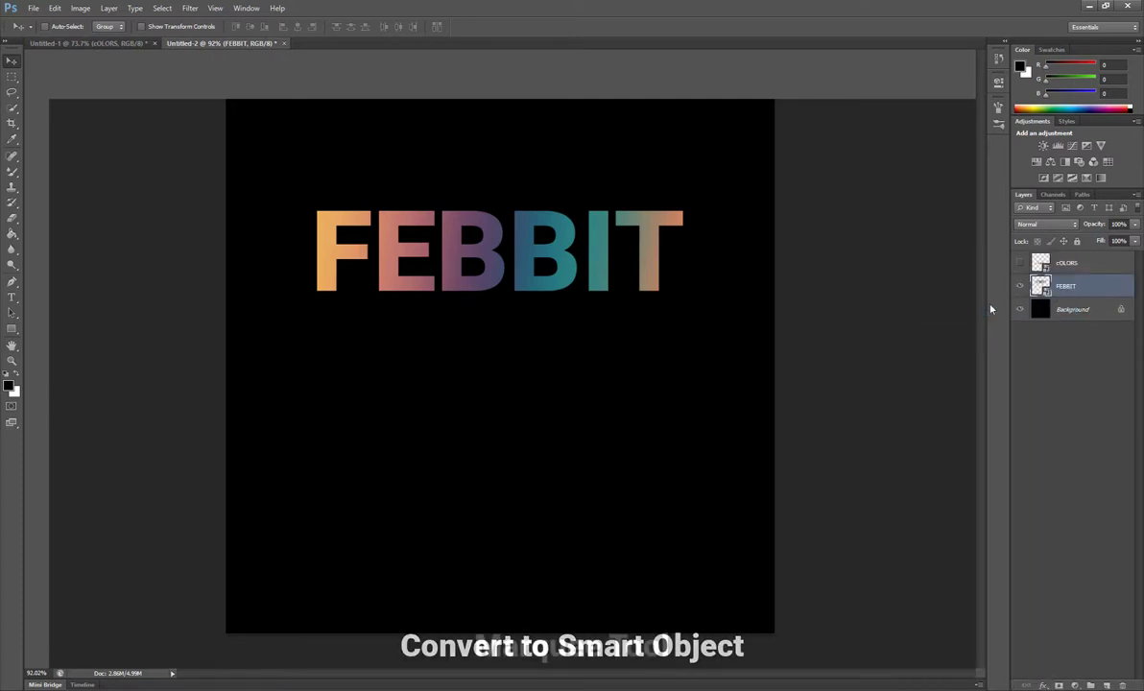
Step: Copy a strip along FEBBIT's base to Layer 1 and stretch it to the canvas bottom
{"action": "left_click", "coordinate": [13, 78]}
{"action": "left_click_drag", "start_coordinate": [308, 271], "coordinate": [675, 298]}
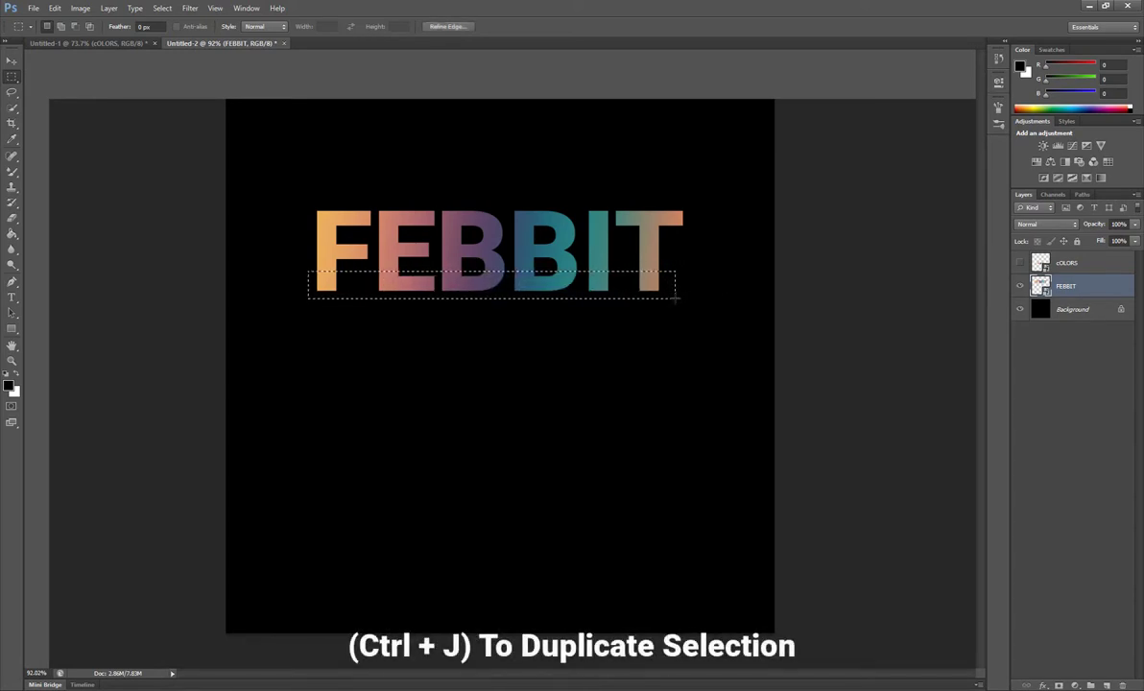
{"action": "key", "text": "ctrl+j"}
{"action": "key", "text": "ctrl+t"}
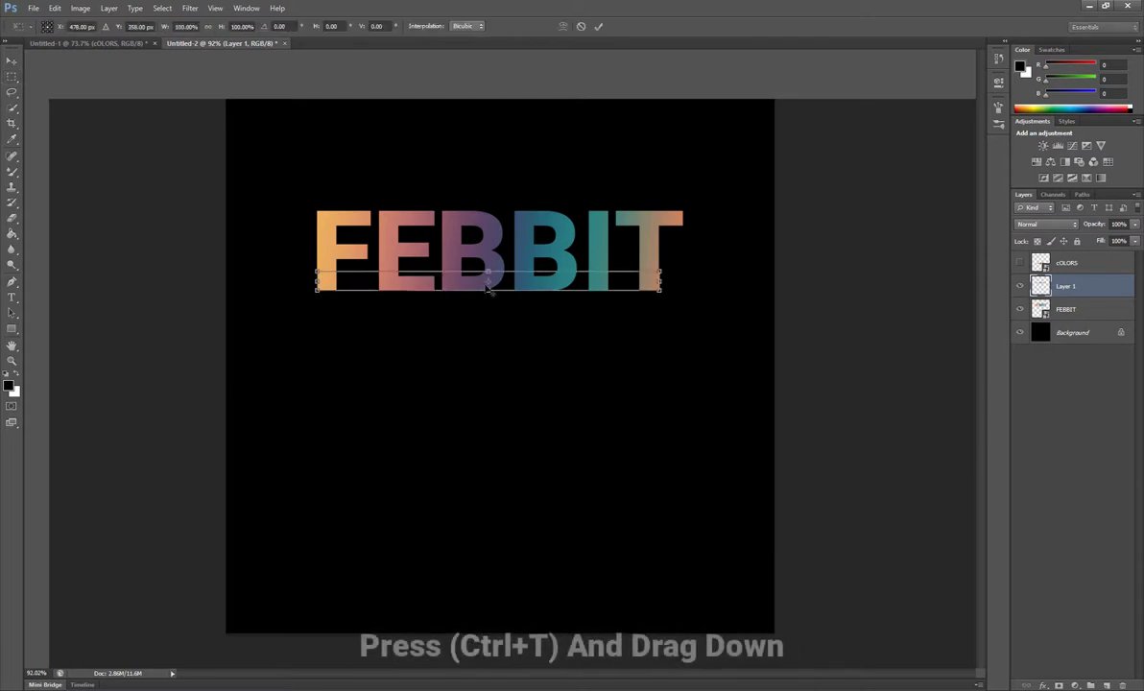
{"action": "left_click_drag", "start_coordinate": [487, 288], "coordinate": [515, 633]}
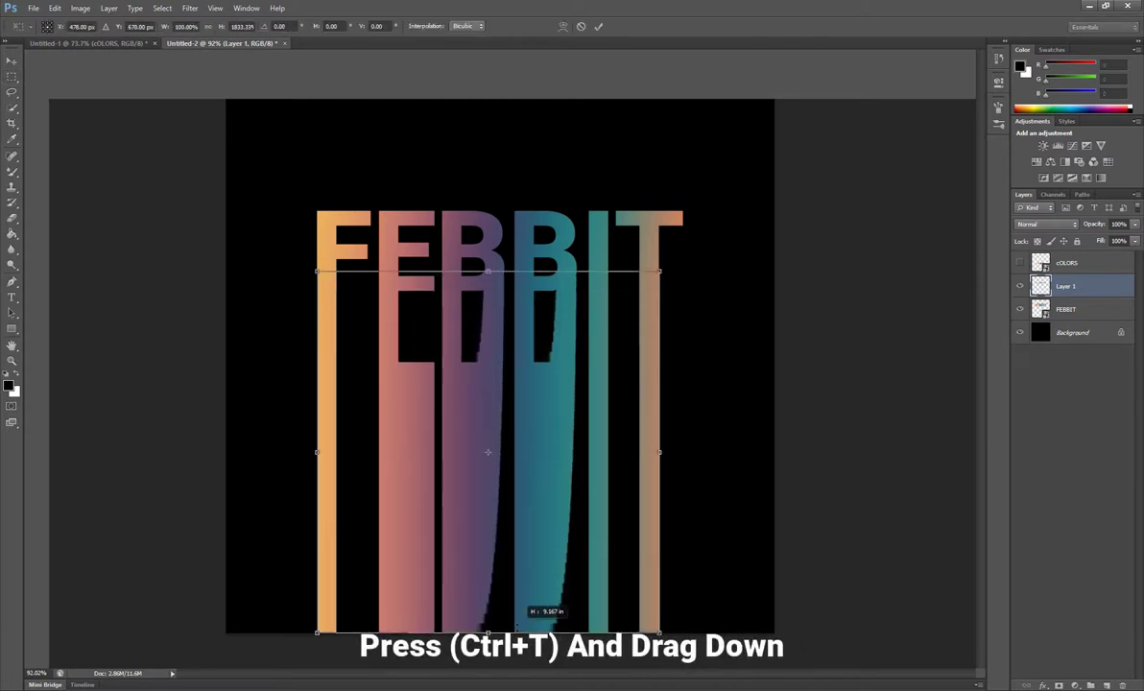
{"action": "left_click", "coordinate": [600, 29]}
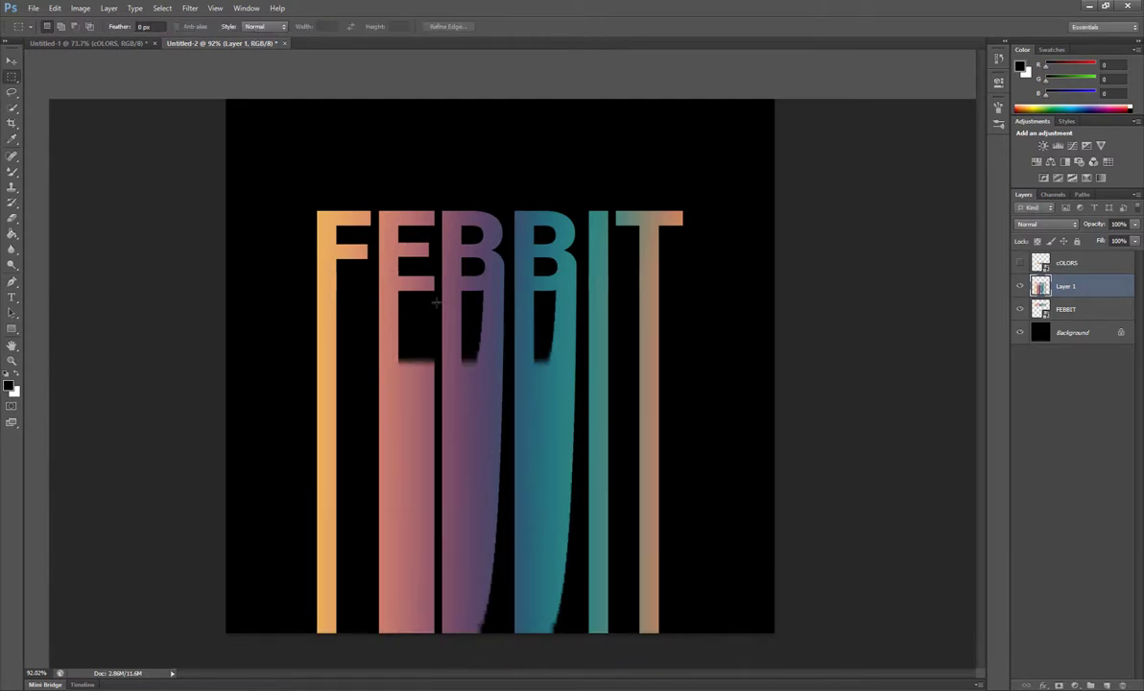
Step: Fade the stretched bars with a large soft eraser at 27% opacity
{"action": "left_click", "coordinate": [12, 220]}
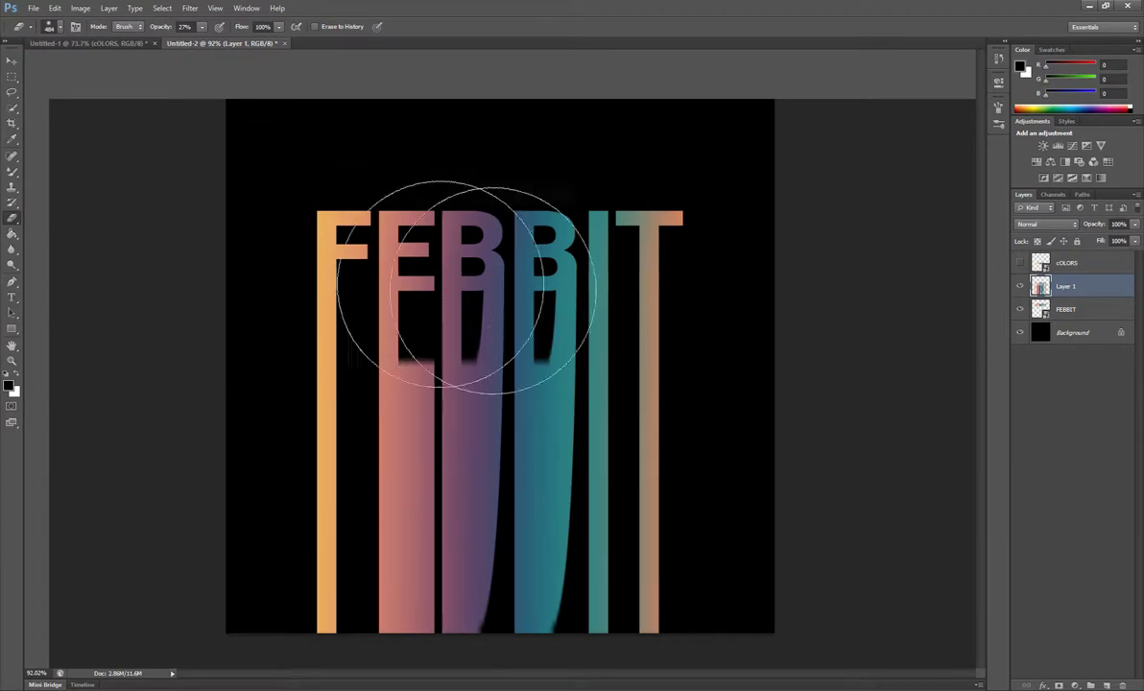
{"action": "left_click", "coordinate": [53, 27]}
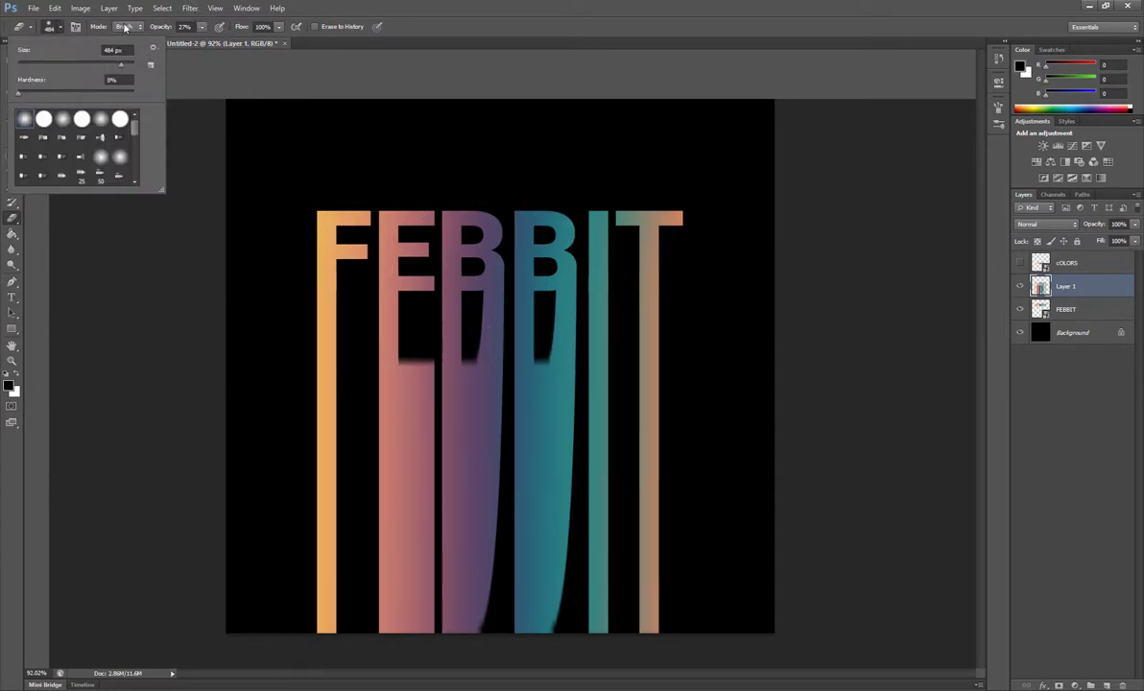
{"action": "left_click", "coordinate": [203, 28]}
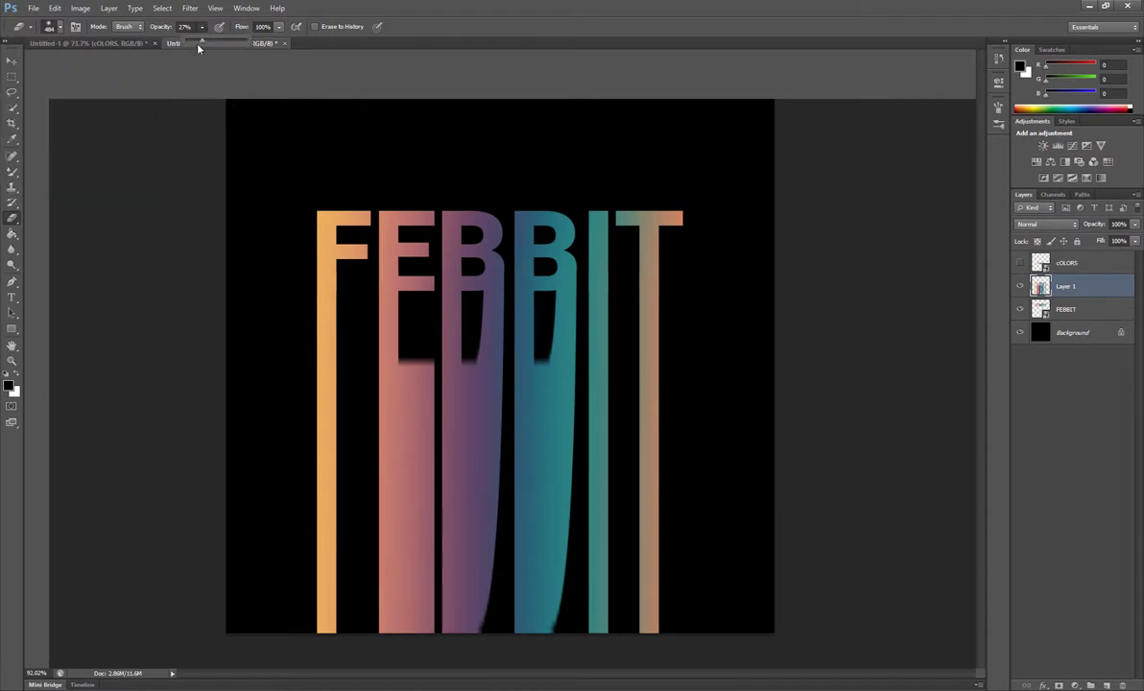
{"action": "mouse_move", "coordinate": [312, 170]}
{"action": "left_mouse_down"}
{"action": "mouse_move", "coordinate": [664, 216]}
{"action": "mouse_move", "coordinate": [409, 179]}
{"action": "mouse_move", "coordinate": [294, 320]}
{"action": "mouse_move", "coordinate": [626, 448]}
{"action": "mouse_move", "coordinate": [499, 614]}
{"action": "mouse_move", "coordinate": [340, 421]}
{"action": "mouse_move", "coordinate": [735, 626]}
{"action": "mouse_move", "coordinate": [612, 638]}
{"action": "mouse_move", "coordinate": [606, 653]}
{"action": "mouse_move", "coordinate": [447, 681]}
{"action": "mouse_move", "coordinate": [357, 626]}
{"action": "mouse_move", "coordinate": [299, 651]}
{"action": "mouse_move", "coordinate": [629, 622]}
{"action": "mouse_move", "coordinate": [672, 174]}
{"action": "mouse_move", "coordinate": [396, 163]}
{"action": "mouse_move", "coordinate": [365, 485]}
{"action": "mouse_move", "coordinate": [692, 629]}
{"action": "mouse_move", "coordinate": [600, 587]}
{"action": "mouse_move", "coordinate": [306, 574]}
{"action": "mouse_move", "coordinate": [460, 593]}
{"action": "mouse_move", "coordinate": [640, 270]}
{"action": "mouse_move", "coordinate": [345, 243]}
{"action": "mouse_move", "coordinate": [521, 492]}
{"action": "mouse_move", "coordinate": [591, 485]}
{"action": "mouse_move", "coordinate": [133, 242]}
{"action": "left_mouse_up"}
{"action": "left_click", "coordinate": [11, 61]}
Step: Apply an Add Noise smart filter to the FEBBIT layer, then select Layer 1
{"action": "key", "text": "z"}
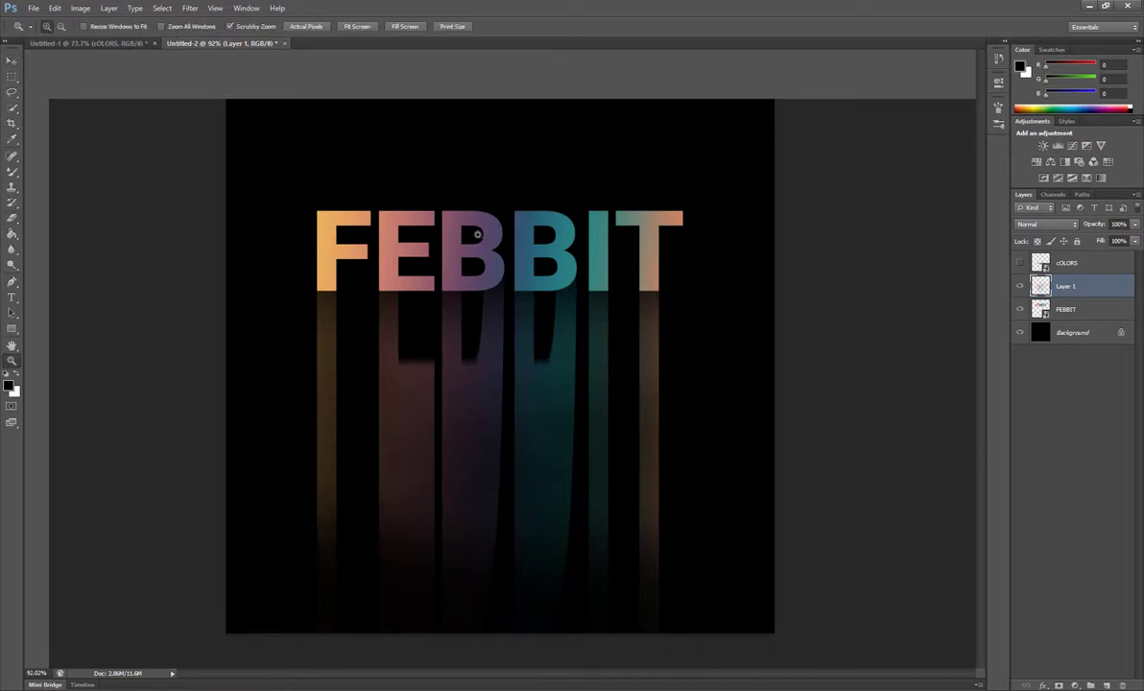
{"action": "left_click_drag", "start_coordinate": [519, 312], "coordinate": [549, 315]}
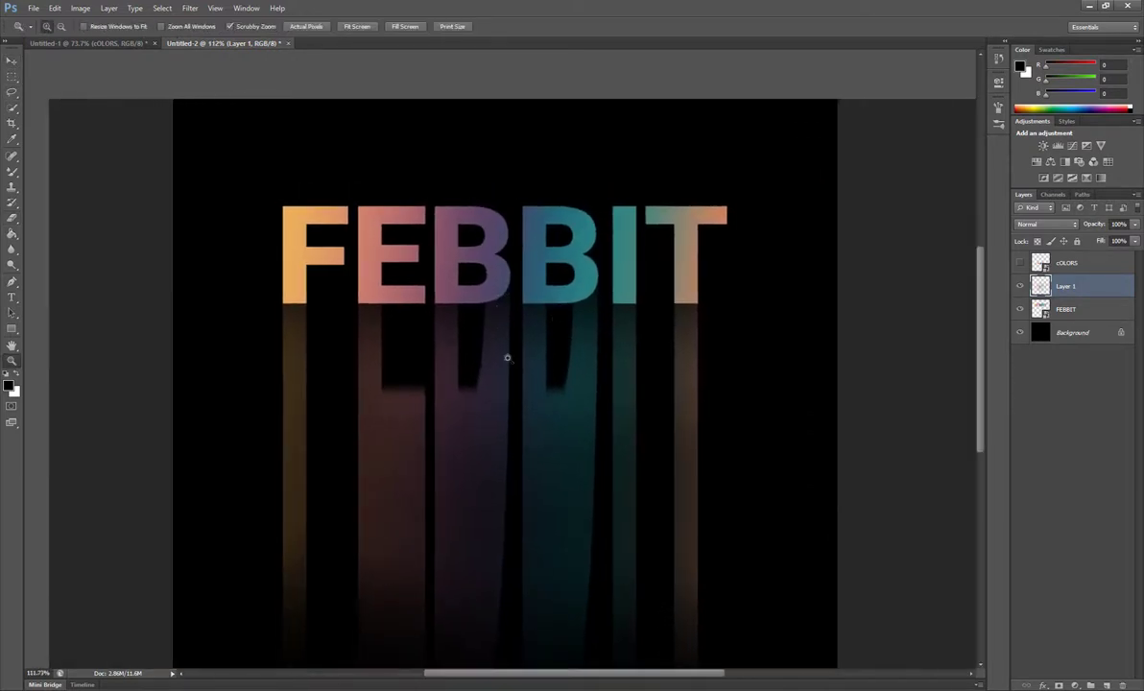
{"action": "left_click", "coordinate": [11, 62]}
{"action": "left_click", "coordinate": [1058, 310]}
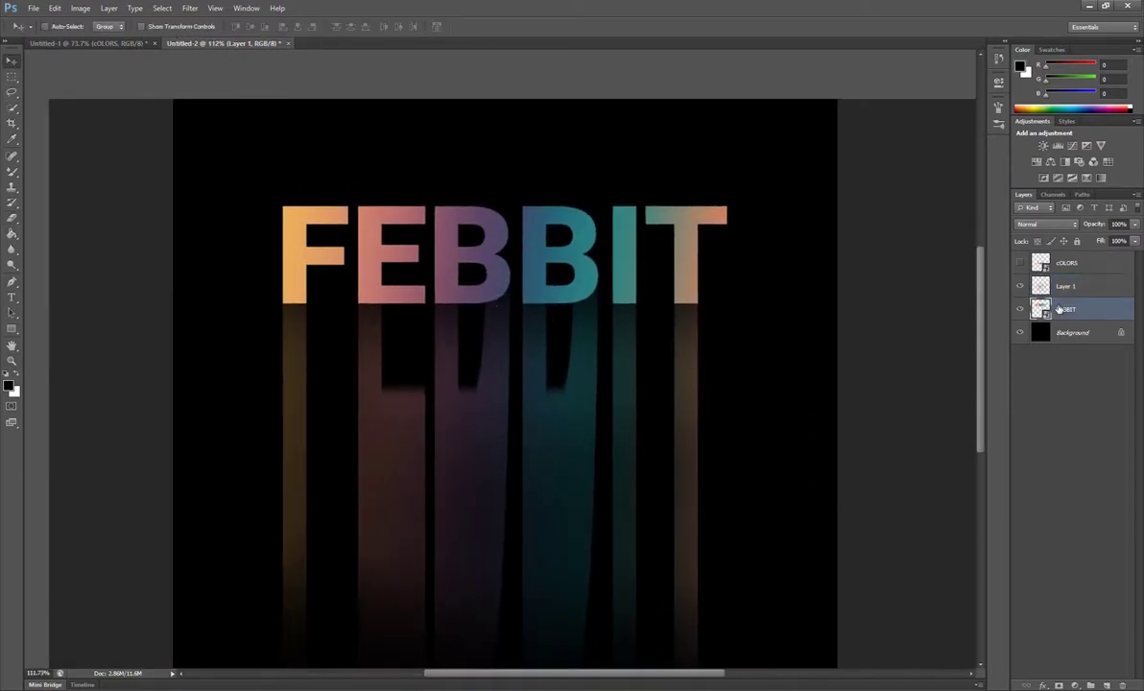
{"action": "left_click", "coordinate": [190, 7]}
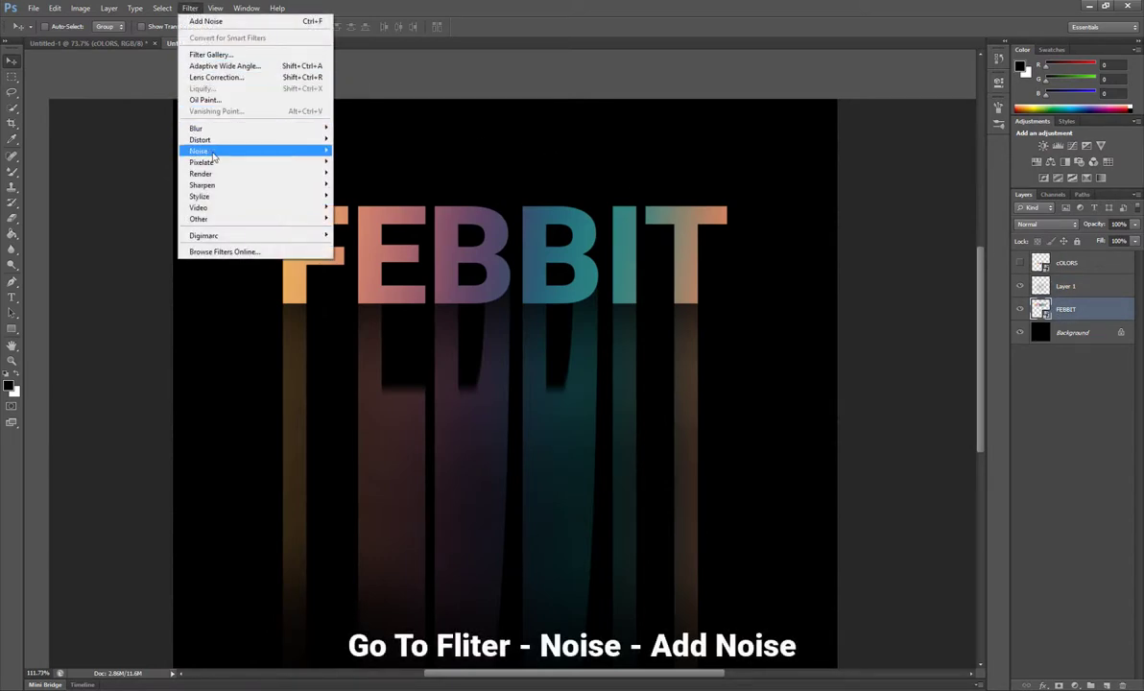
{"action": "mouse_move", "coordinate": [249, 151]}
{"action": "left_click", "coordinate": [344, 144]}
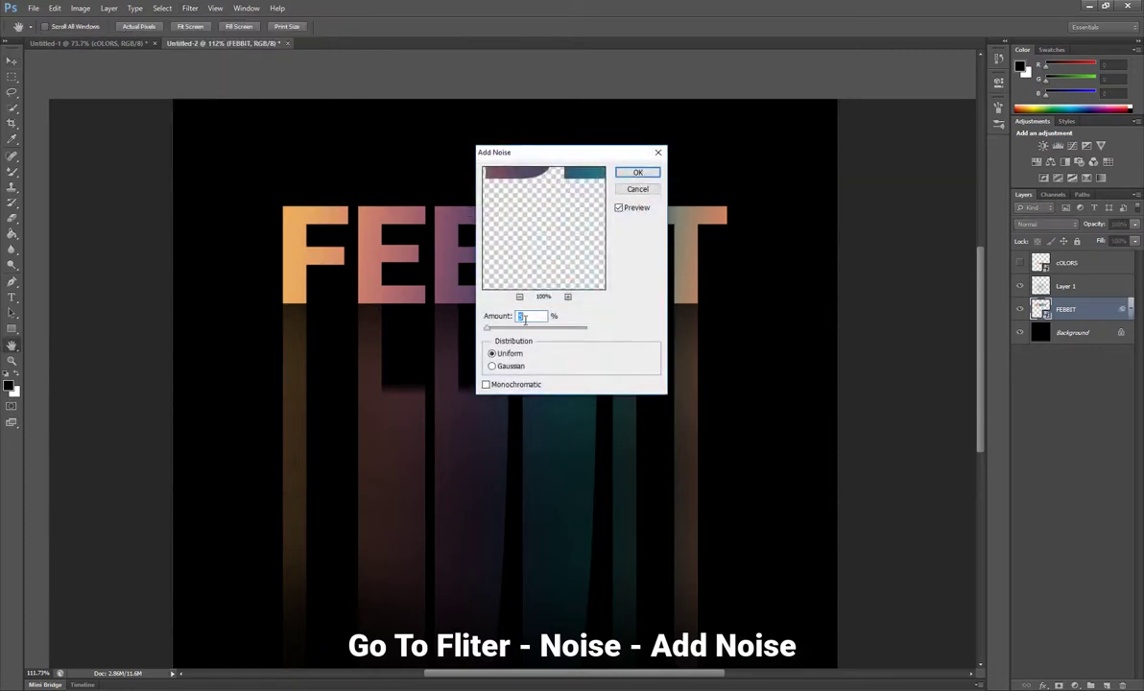
{"action": "left_click", "coordinate": [635, 174]}
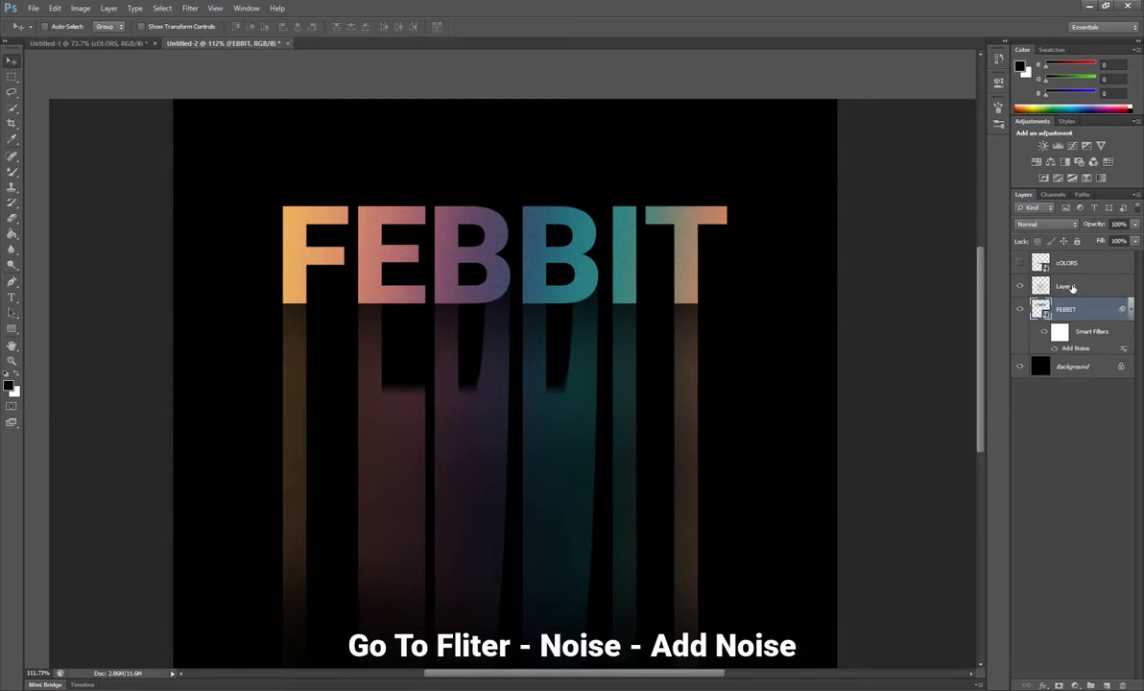
{"action": "left_click", "coordinate": [1060, 288]}
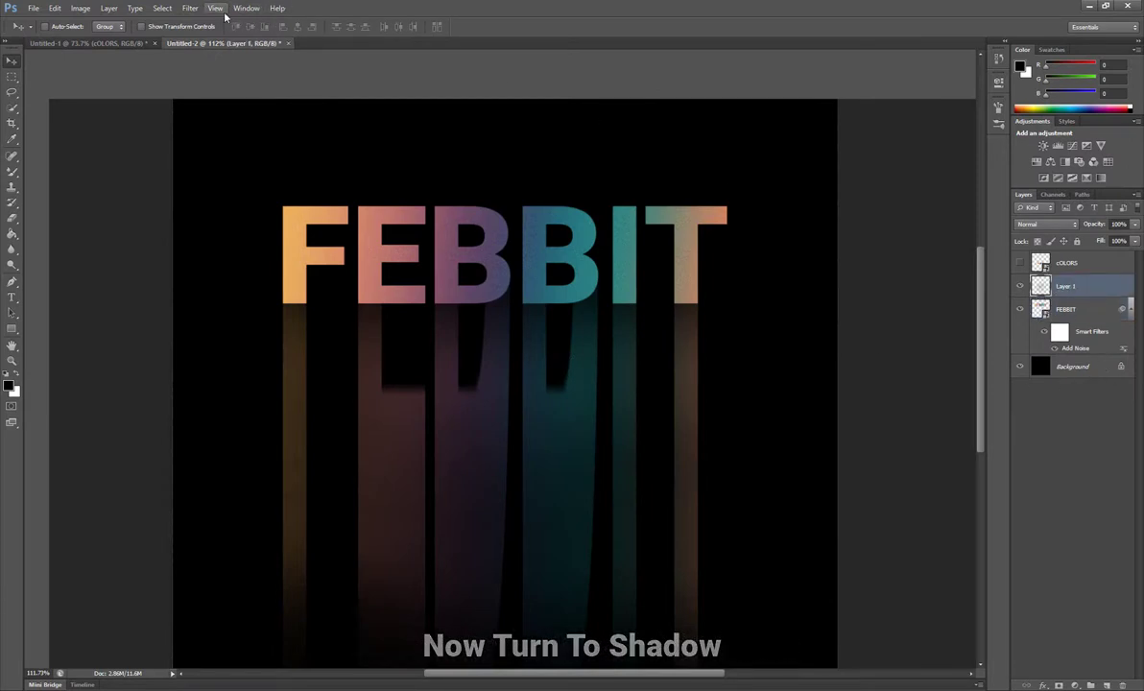
Step: Apply a 0° Motion Blur with 6-pixel distance to the Layer 1 streaks
{"action": "left_click", "coordinate": [190, 8]}
{"action": "mouse_move", "coordinate": [196, 127]}
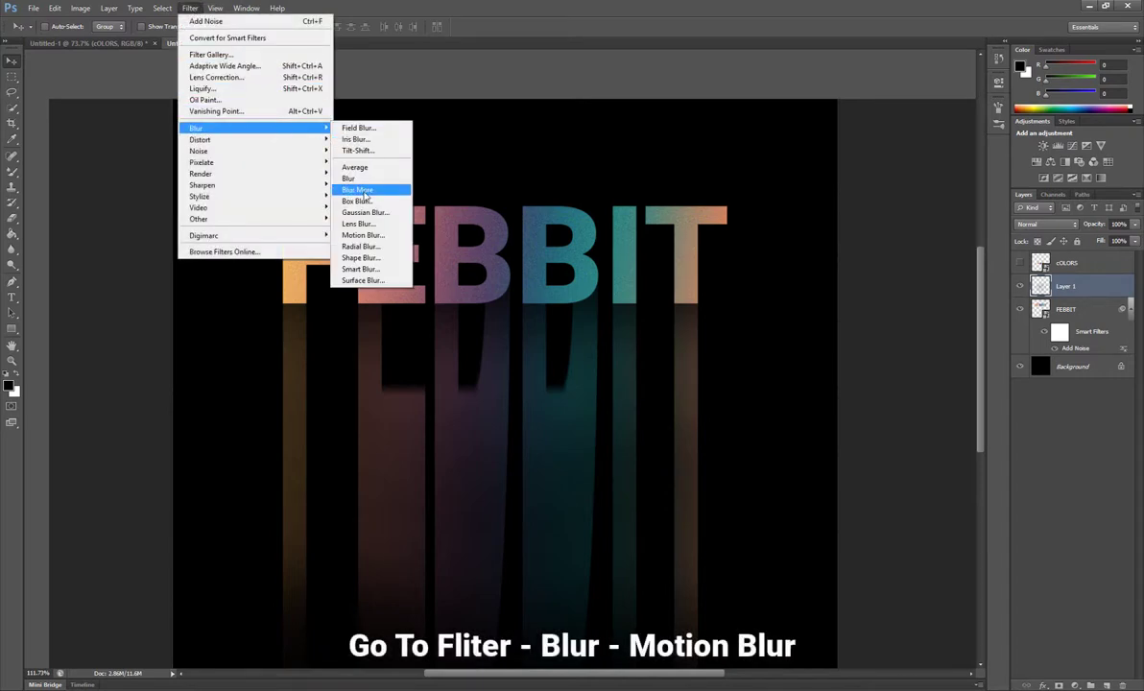
{"action": "left_click", "coordinate": [363, 236]}
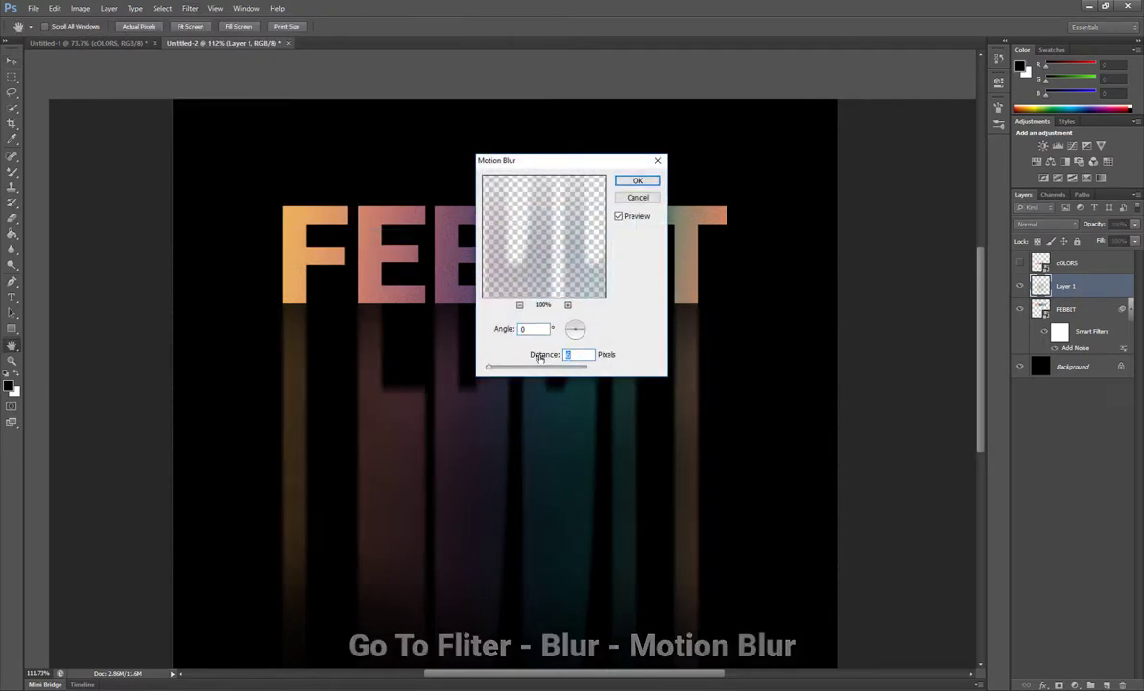
{"action": "type", "text": "6"}
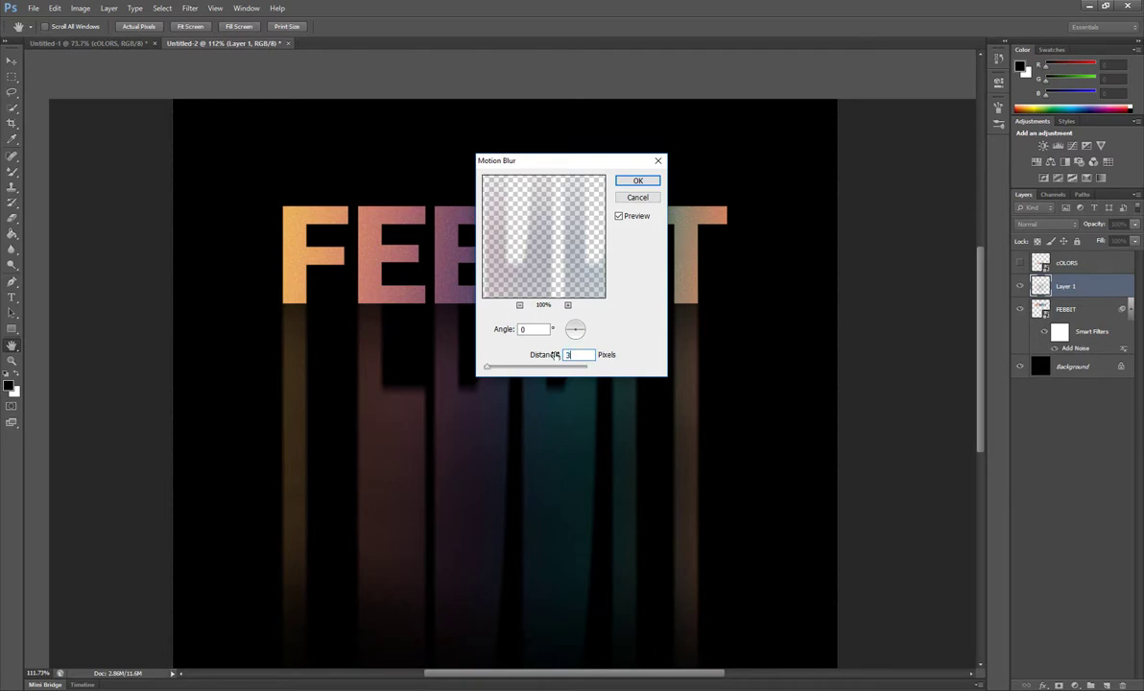
{"action": "left_click", "coordinate": [637, 180]}
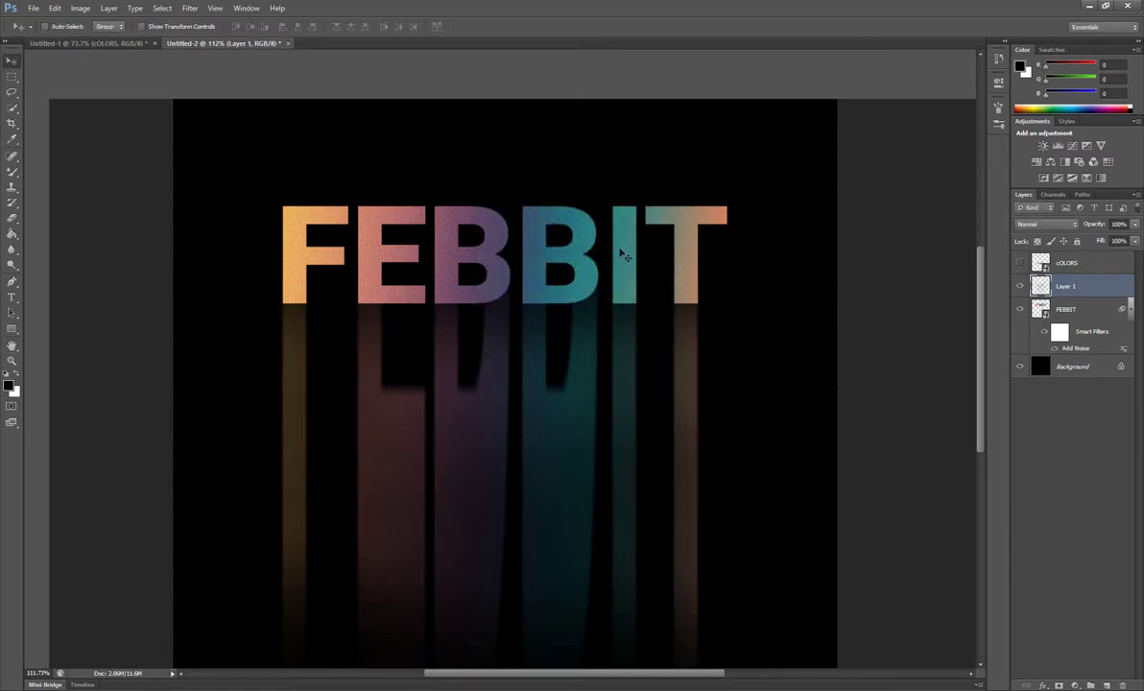
Step: Apply Add Noise to the blurred Layer 1 streaks, then zoom in to inspect the grain
{"action": "left_click", "coordinate": [190, 8]}
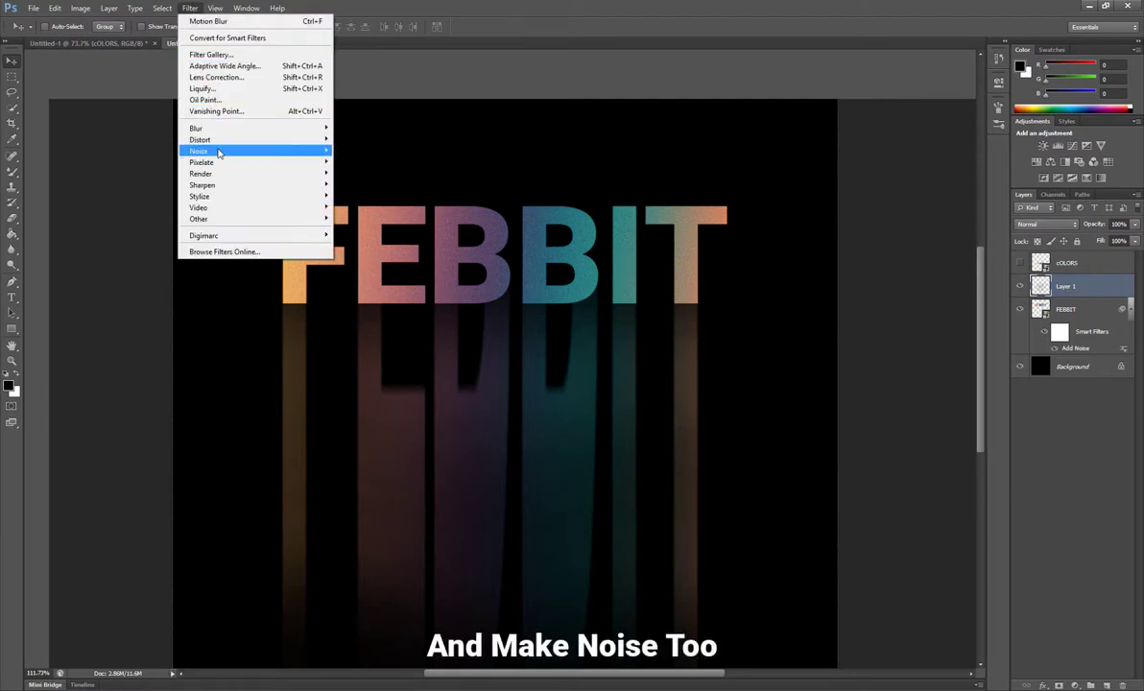
{"action": "mouse_move", "coordinate": [199, 151]}
{"action": "left_click", "coordinate": [353, 151]}
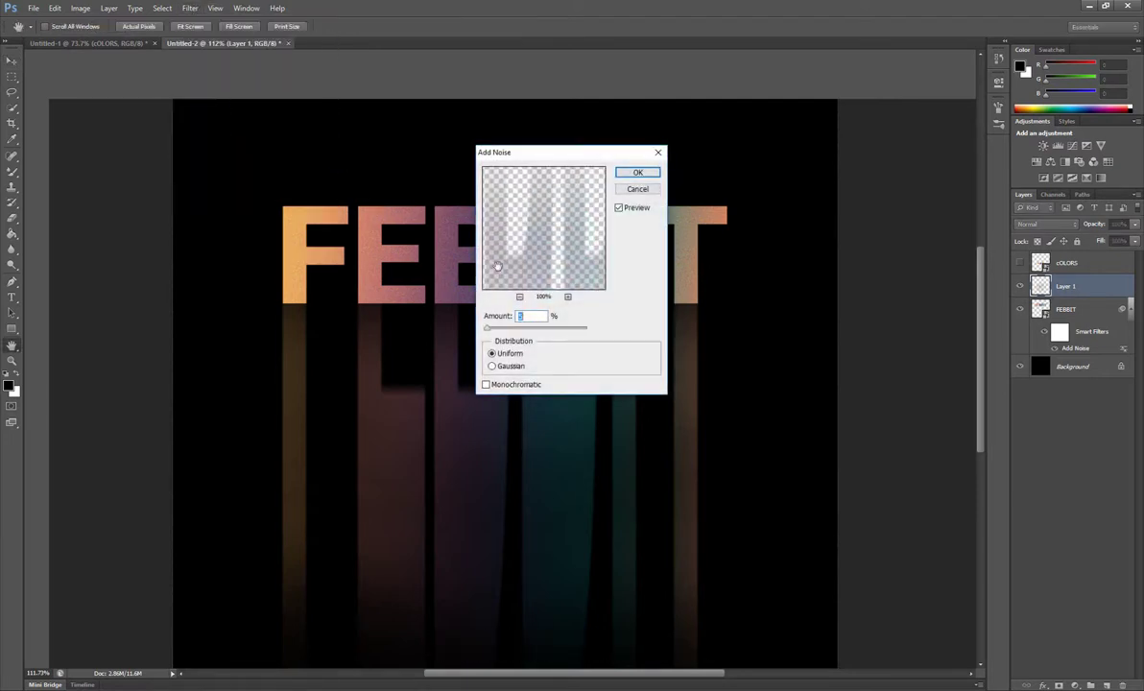
{"action": "left_click", "coordinate": [638, 171]}
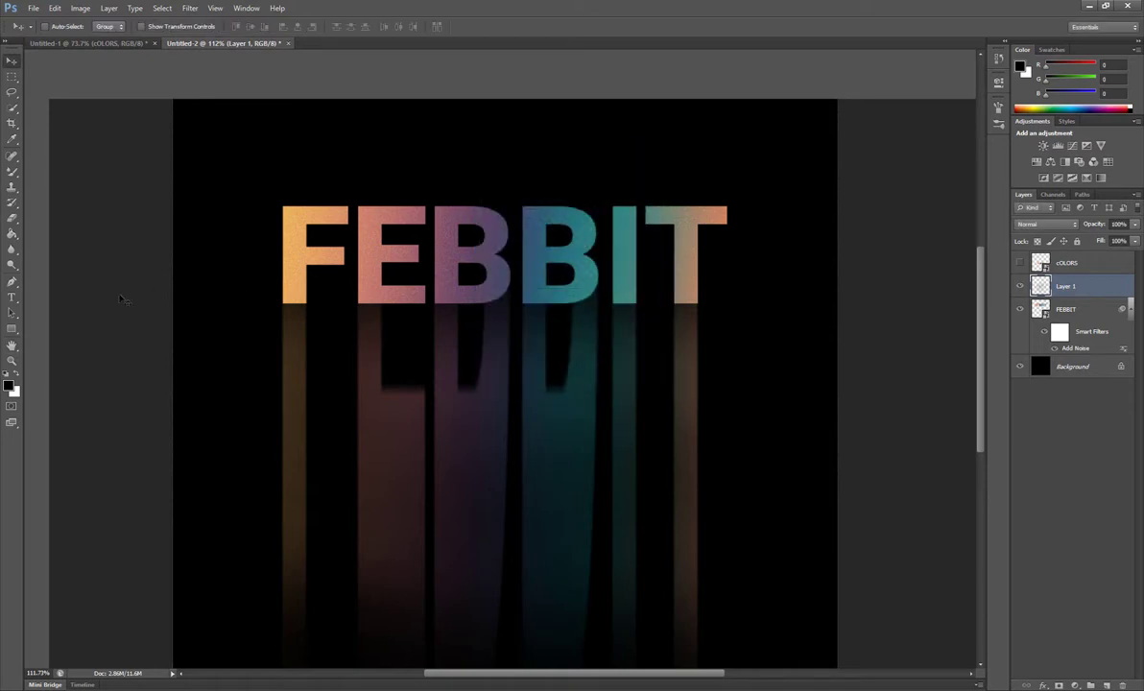
{"action": "left_click", "coordinate": [12, 361]}
{"action": "left_click_drag", "start_coordinate": [474, 276], "coordinate": [526, 339]}
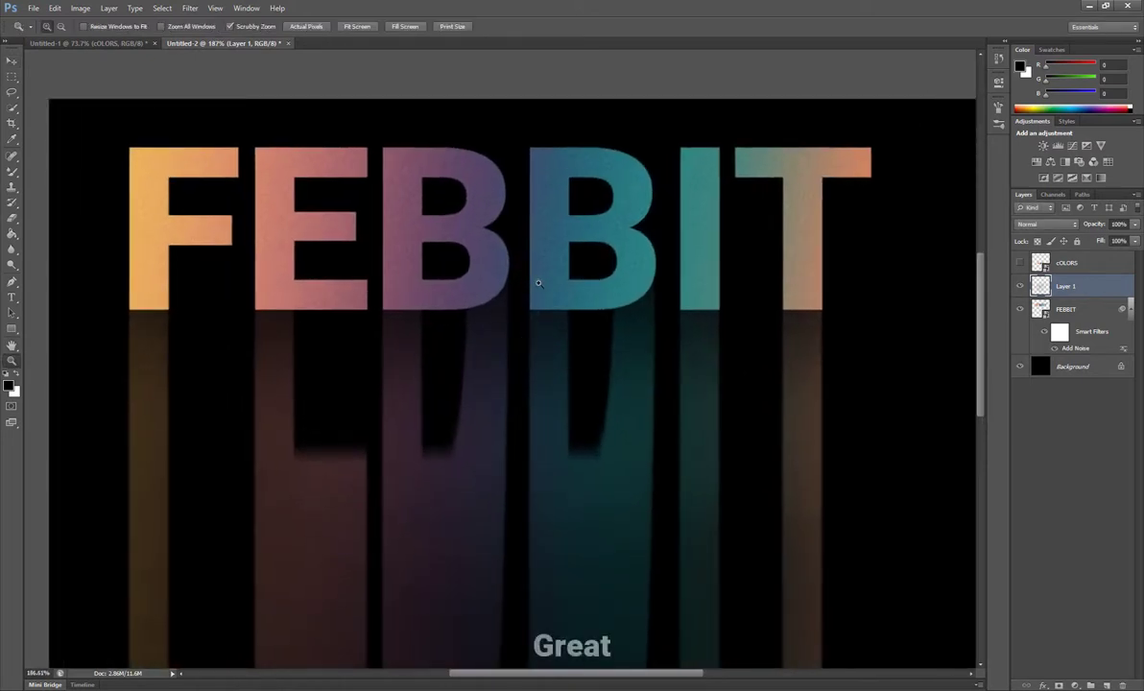
{"action": "mouse_move", "coordinate": [537, 284]}
{"action": "left_mouse_down"}
{"action": "mouse_move", "coordinate": [545, 302]}
{"action": "mouse_move", "coordinate": [506, 306]}
{"action": "left_mouse_up"}
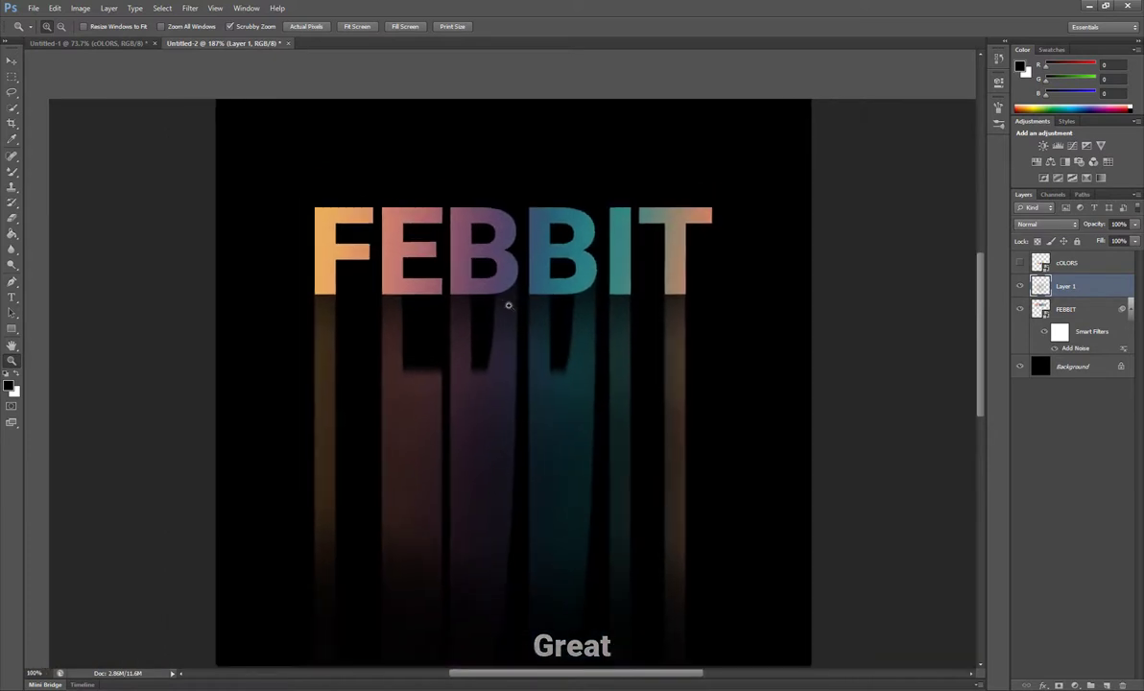